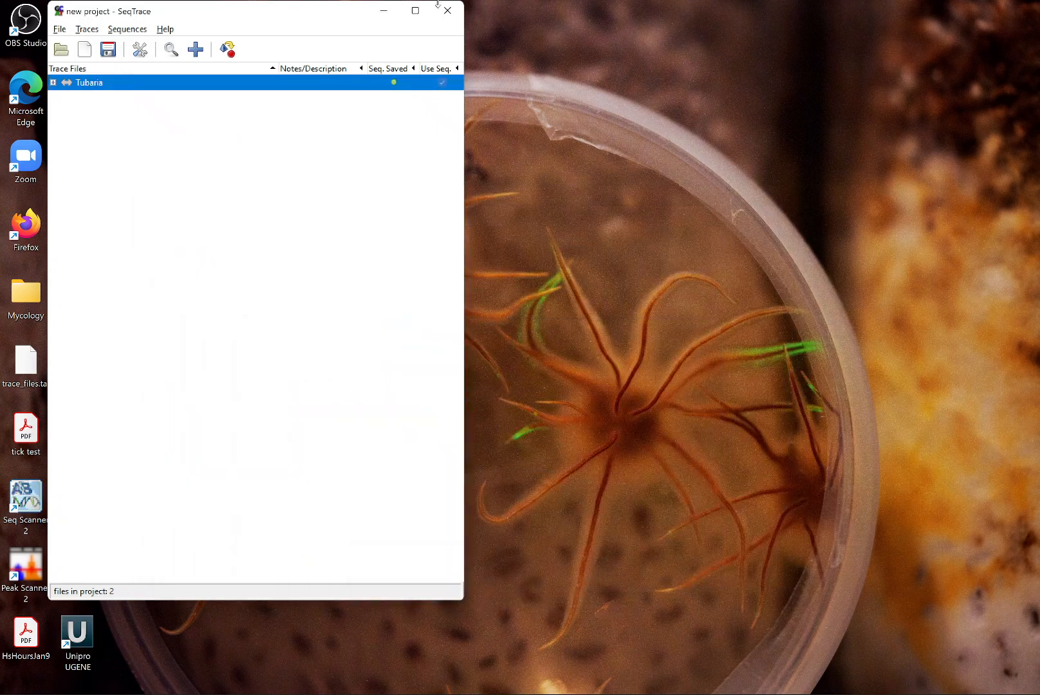
Switch to Geneious Prime and locate the Tubaria104157191 ITS1 and ITS4 reads in the contigs folder.
{"action": "left_click", "coordinate": [385, 10]}
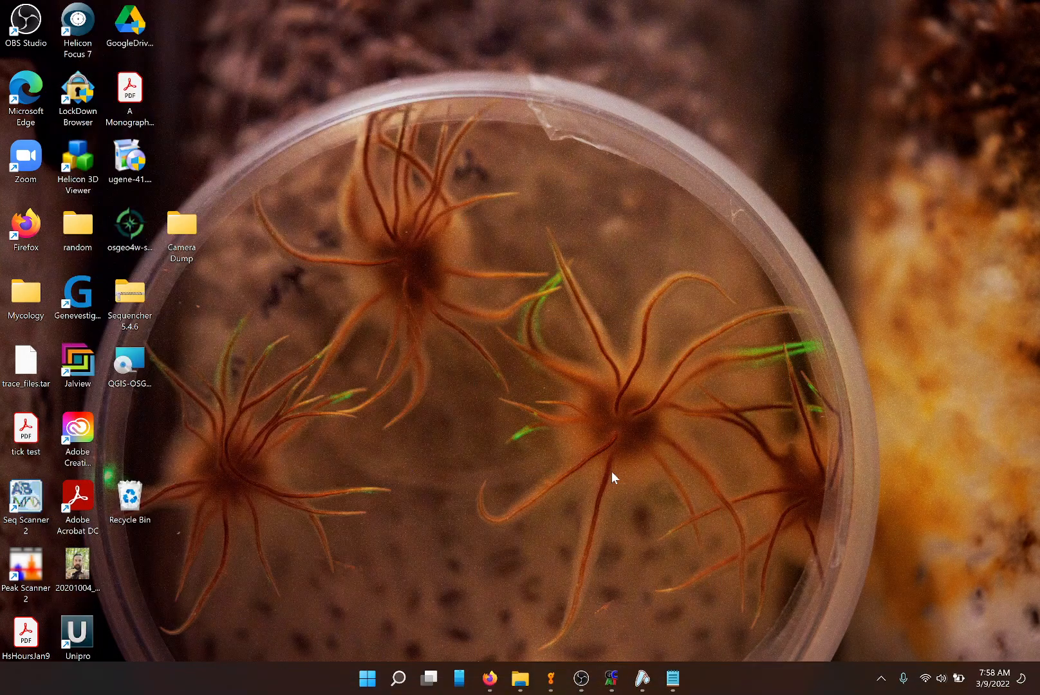
{"action": "left_click", "coordinate": [551, 679]}
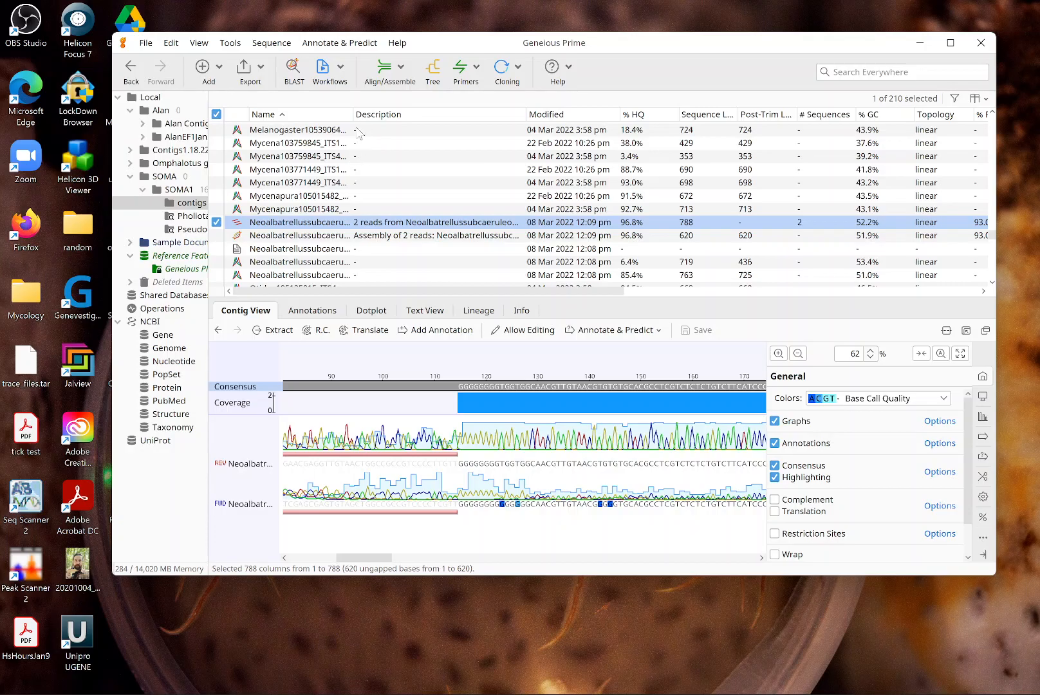
{"action": "scroll", "coordinate": [359, 129], "scroll_direction": "down", "scroll_amount": 2}
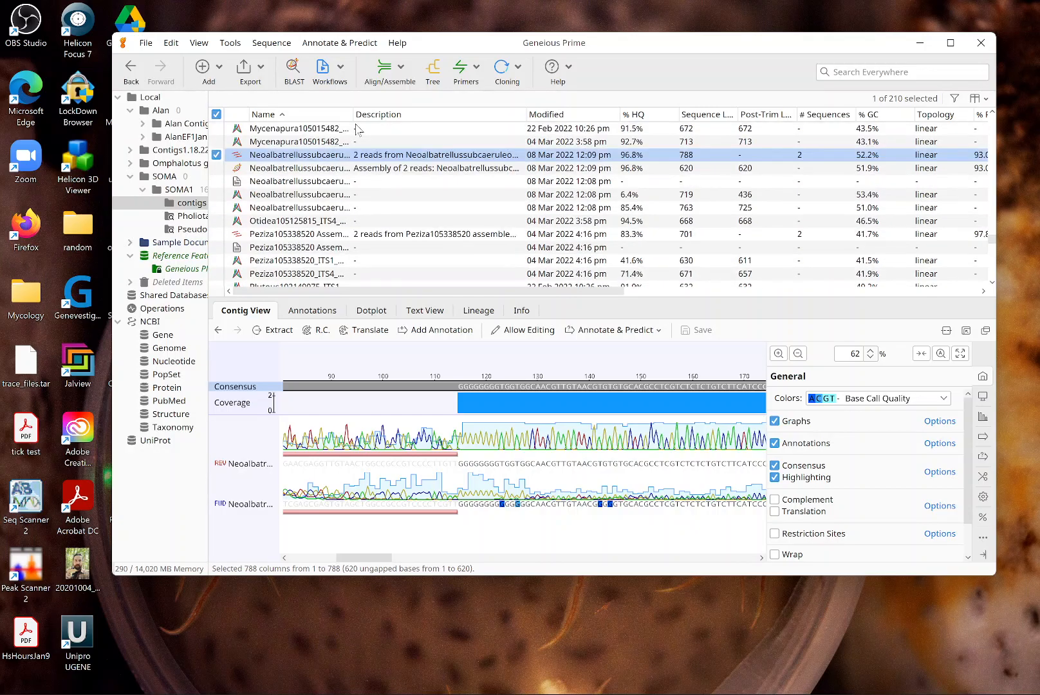
{"action": "scroll", "coordinate": [359, 130], "scroll_direction": "down", "scroll_amount": 15}
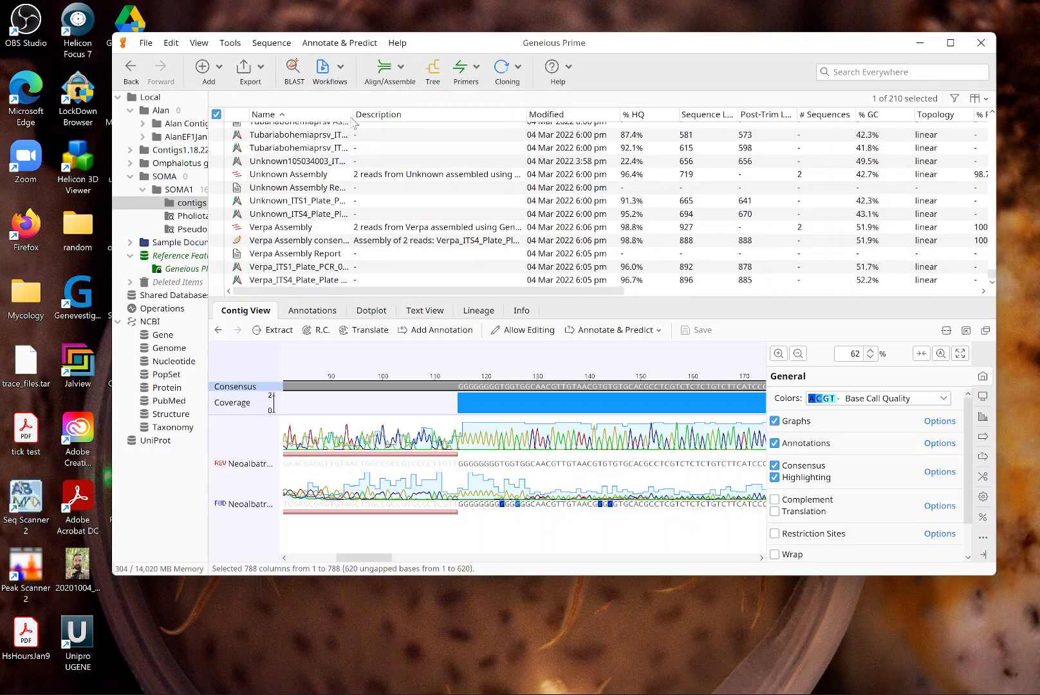
{"action": "scroll", "coordinate": [353, 135], "scroll_direction": "up", "scroll_amount": 3}
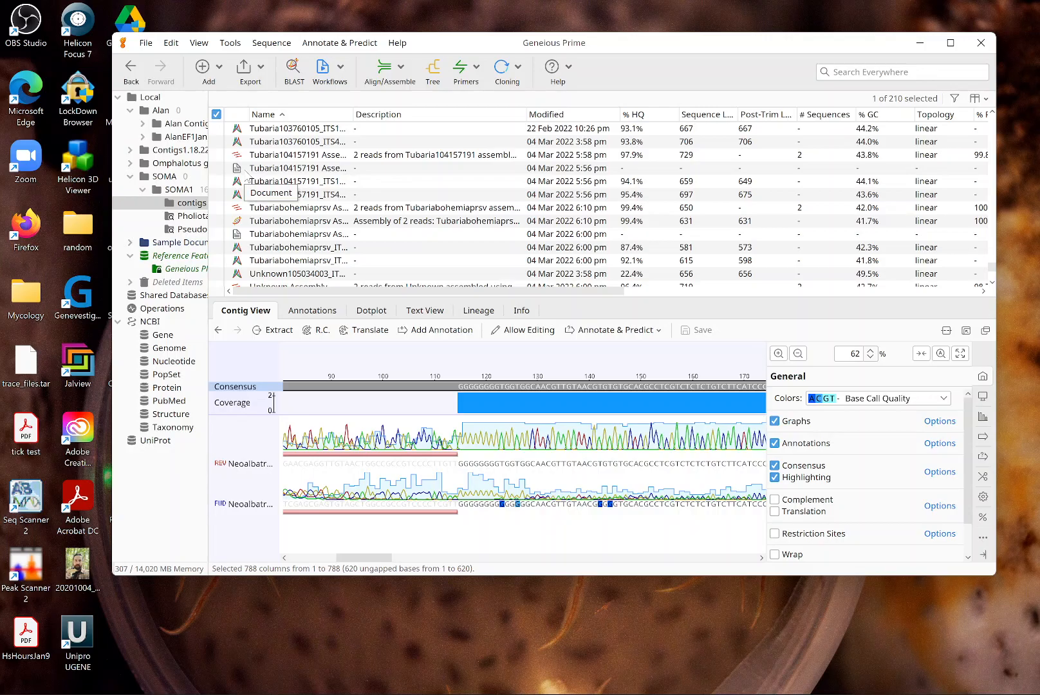
{"action": "scroll", "coordinate": [245, 173], "scroll_direction": "up", "scroll_amount": 3}
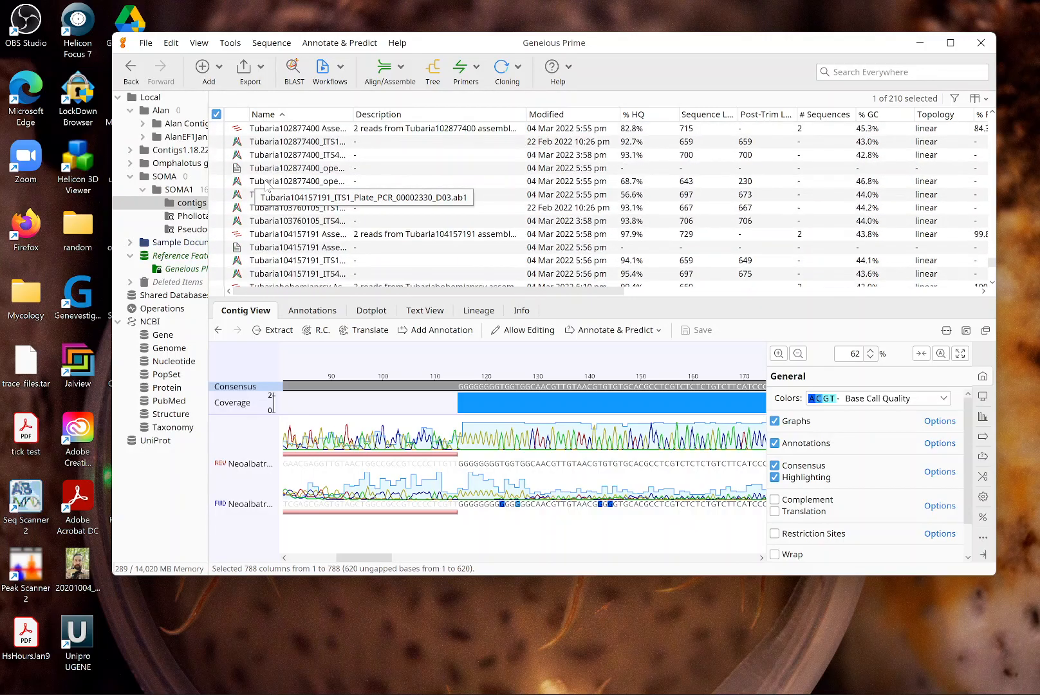
{"action": "scroll", "coordinate": [267, 186], "scroll_direction": "down", "scroll_amount": 5}
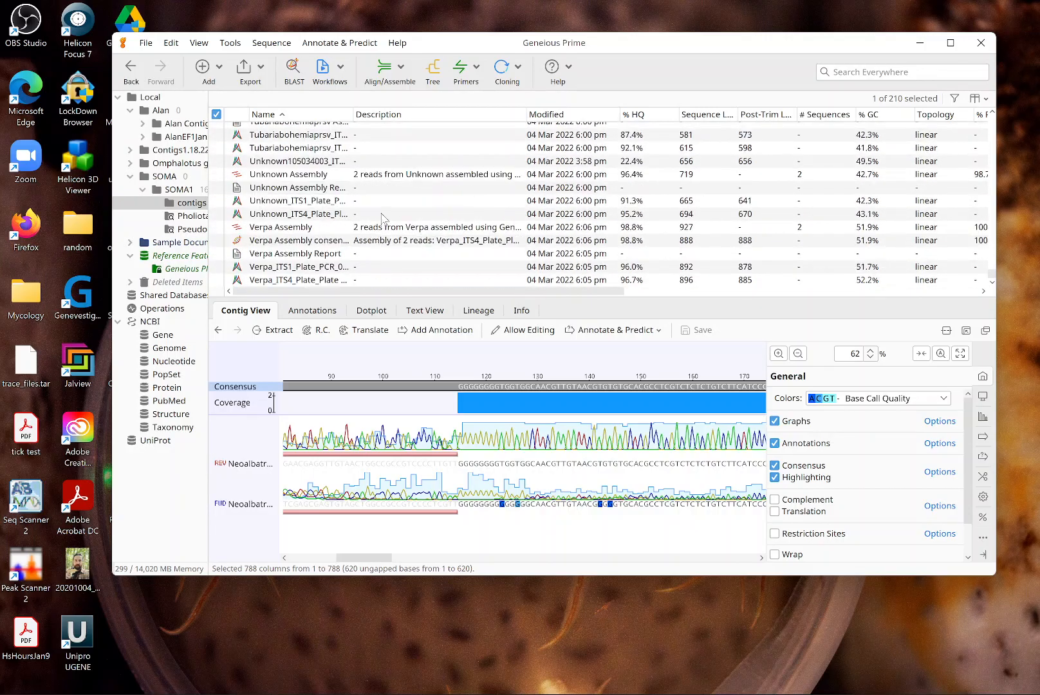
{"action": "scroll", "coordinate": [343, 235], "scroll_direction": "up", "scroll_amount": 2}
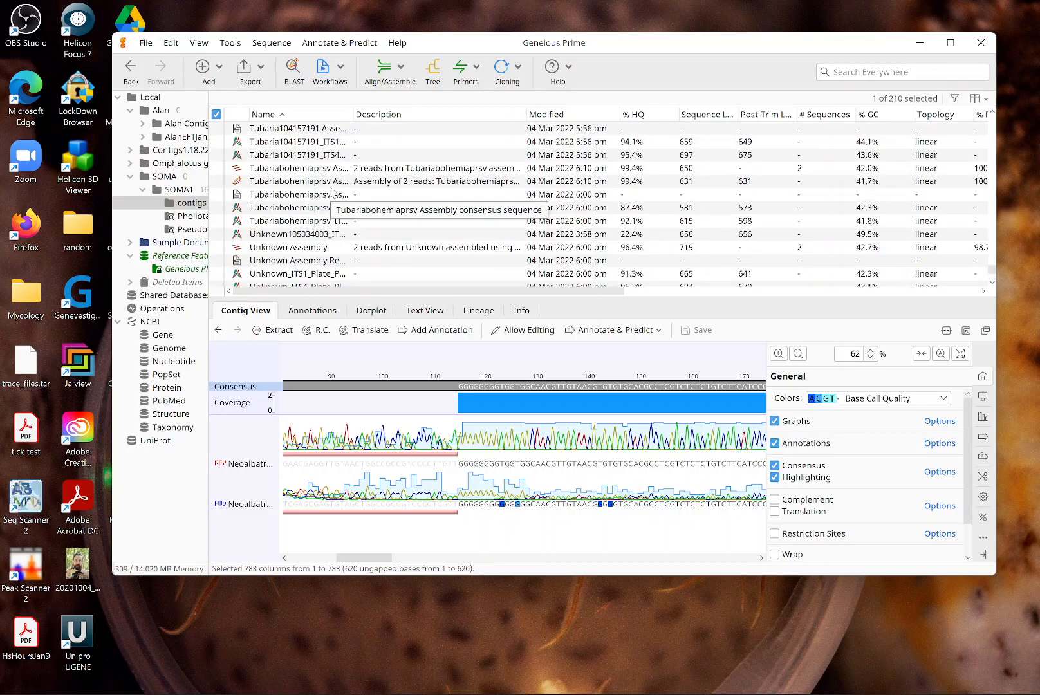
{"action": "scroll", "coordinate": [333, 193], "scroll_direction": "up", "scroll_amount": 2}
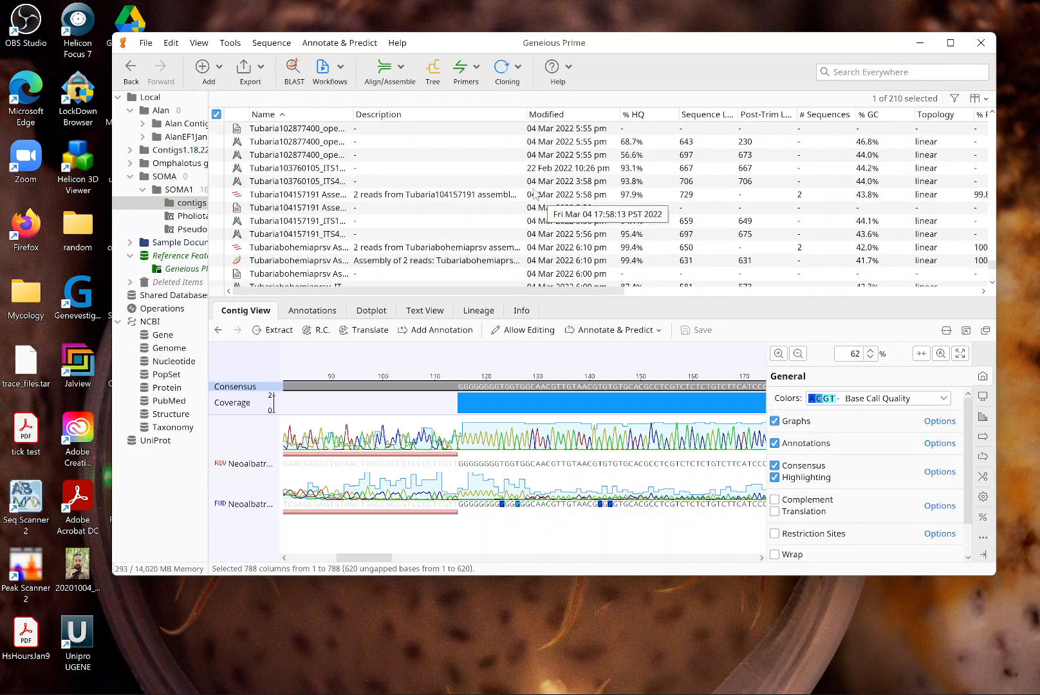
Check the Tubaria104157191 ITS1 and ITS4 chromatograms one by one and select both reads together.
{"action": "left_click", "coordinate": [325, 223]}
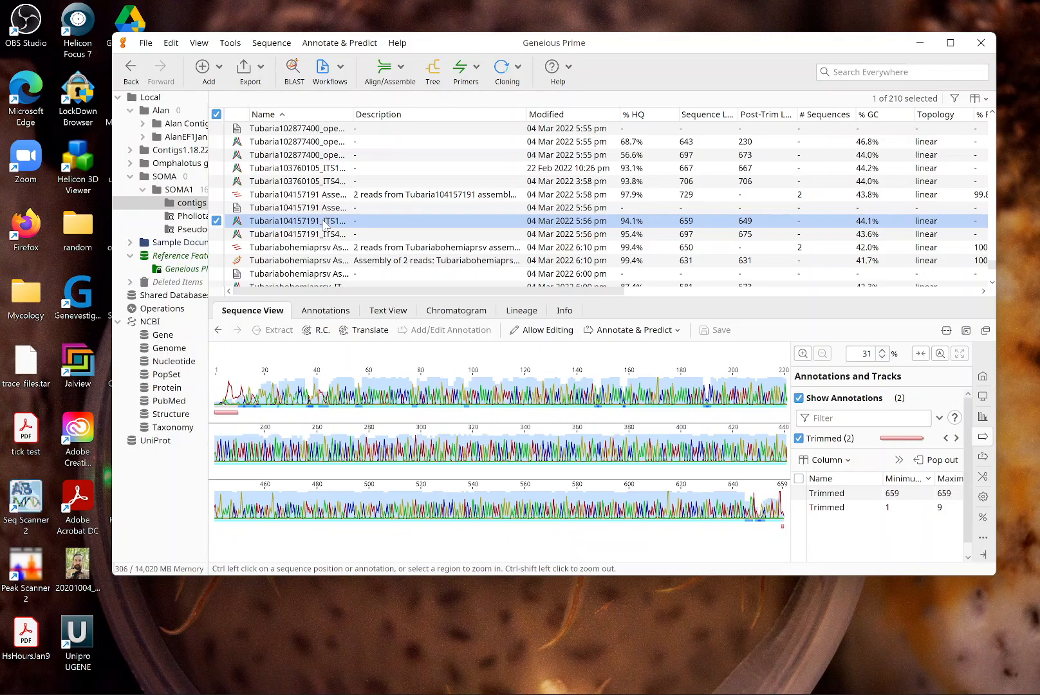
{"action": "left_click", "coordinate": [316, 237]}
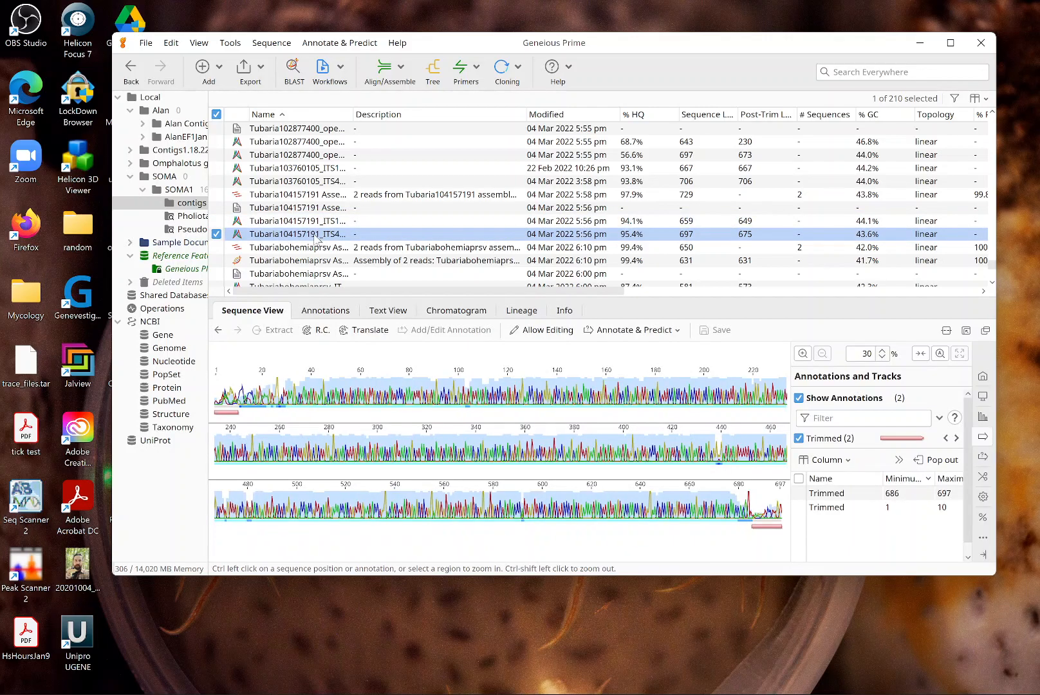
{"action": "left_click", "coordinate": [320, 220]}
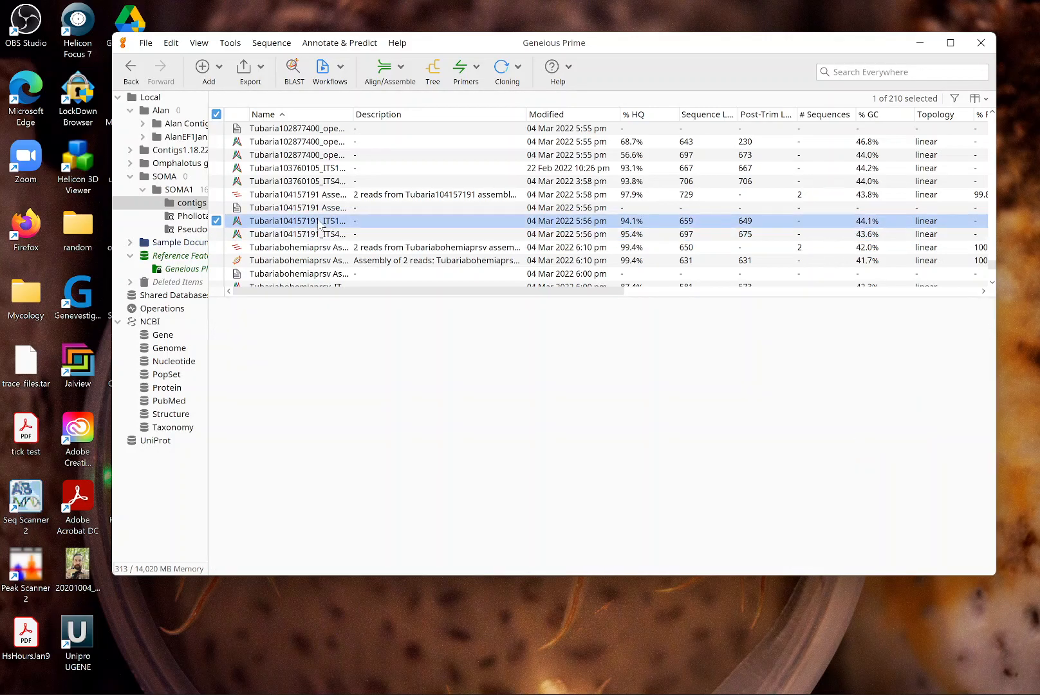
{"action": "left_click", "coordinate": [320, 230]}
{"action": "left_click", "coordinate": [319, 222]}
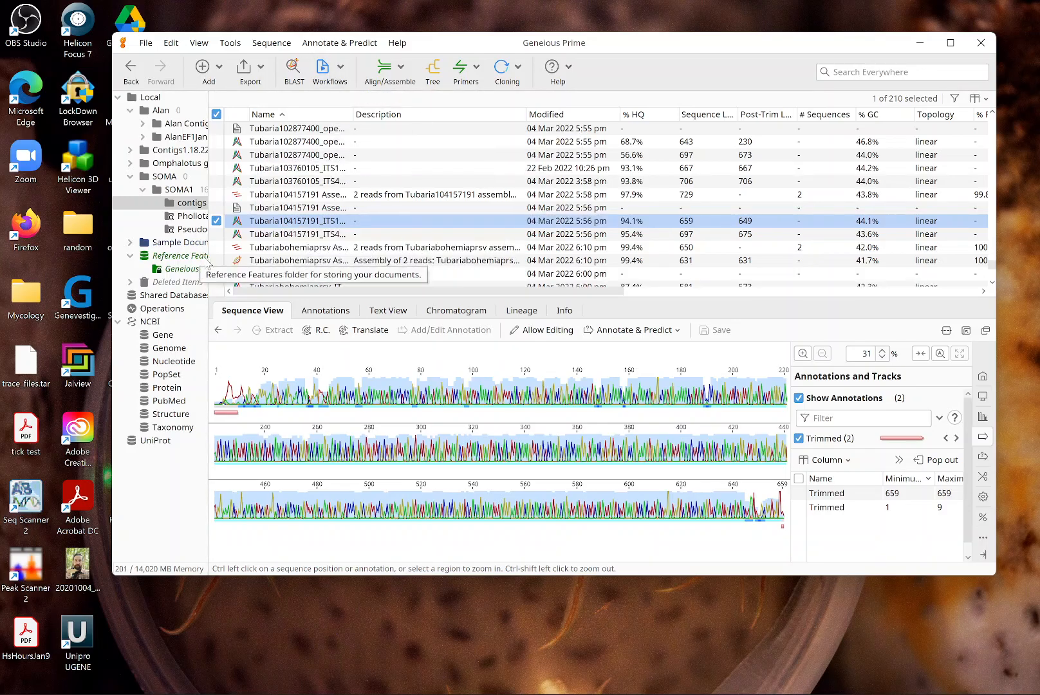
{"action": "left_click", "coordinate": [265, 234], "text": "ctrl"}
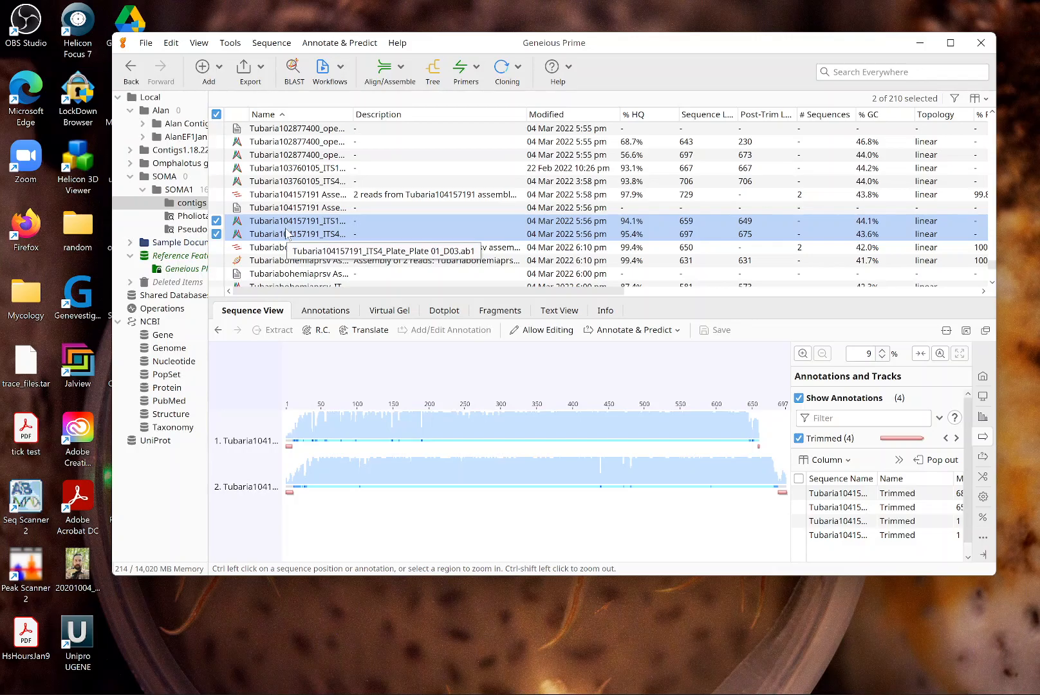
De novo assemble the two selected reads, grouped by the 1st part of the name separated by underscore, using existing trim regions.
{"action": "left_click", "coordinate": [398, 71]}
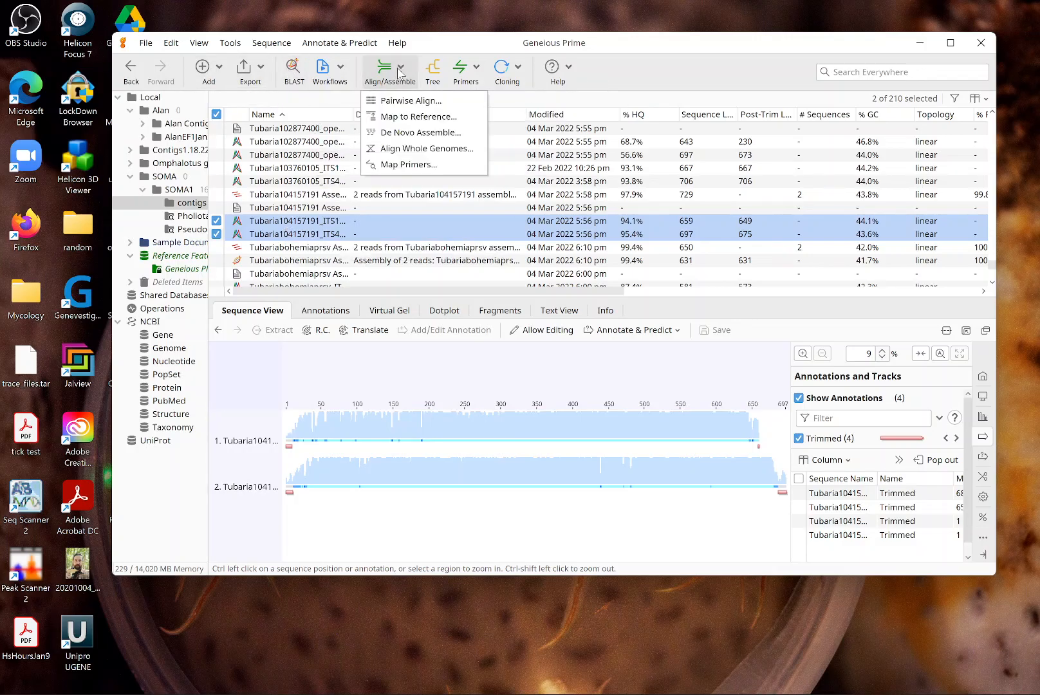
{"action": "left_click", "coordinate": [412, 132]}
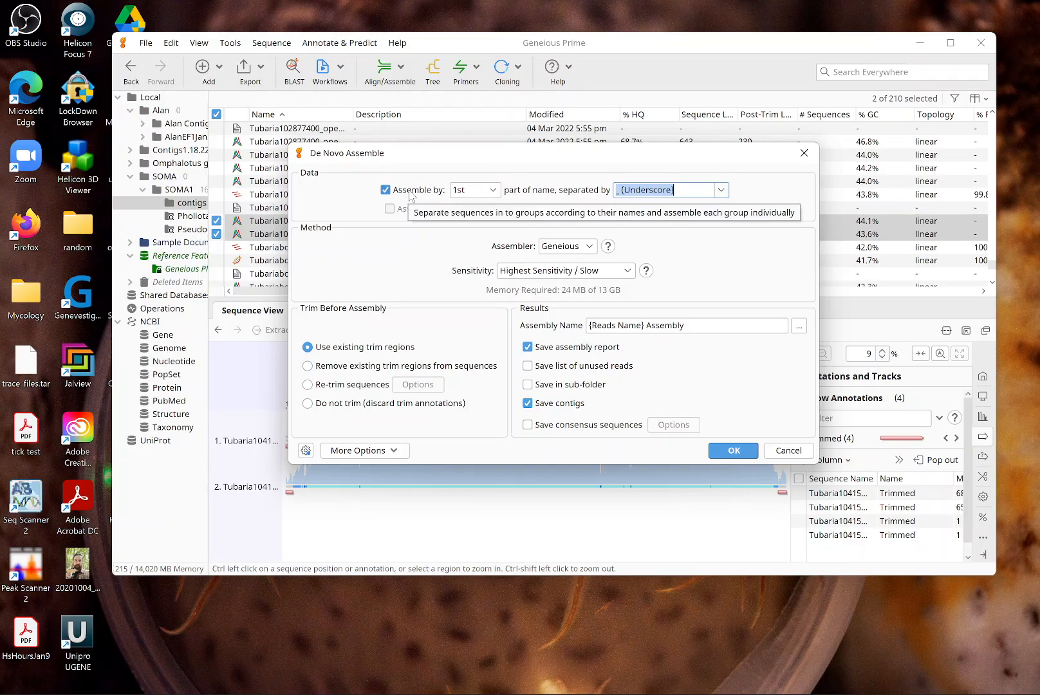
{"action": "left_click", "coordinate": [722, 191]}
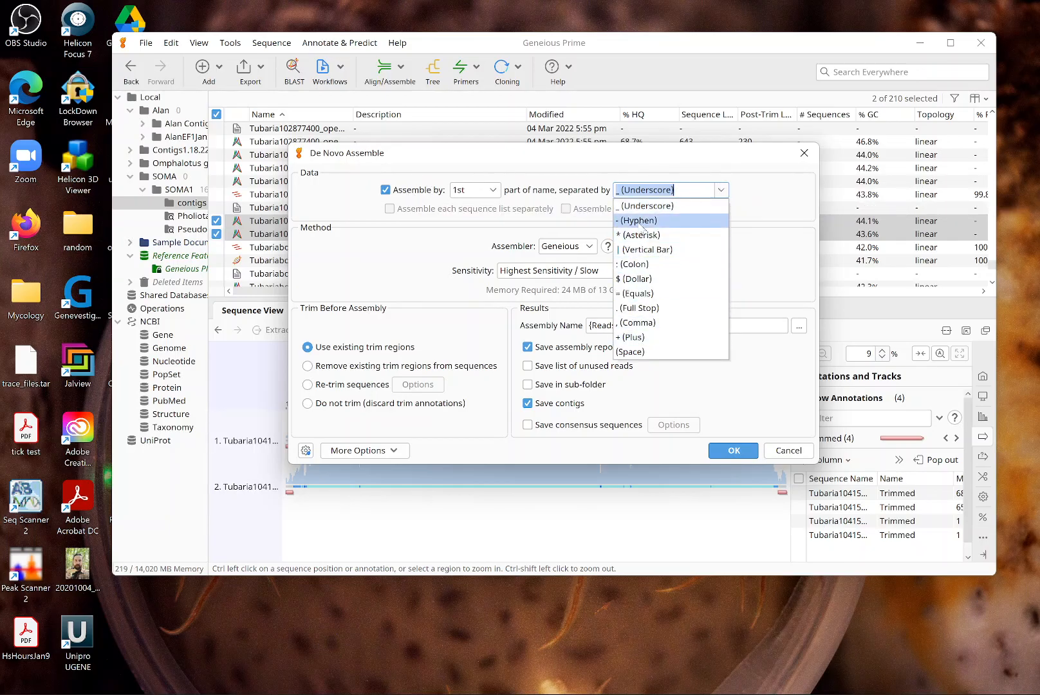
{"action": "left_click", "coordinate": [763, 200]}
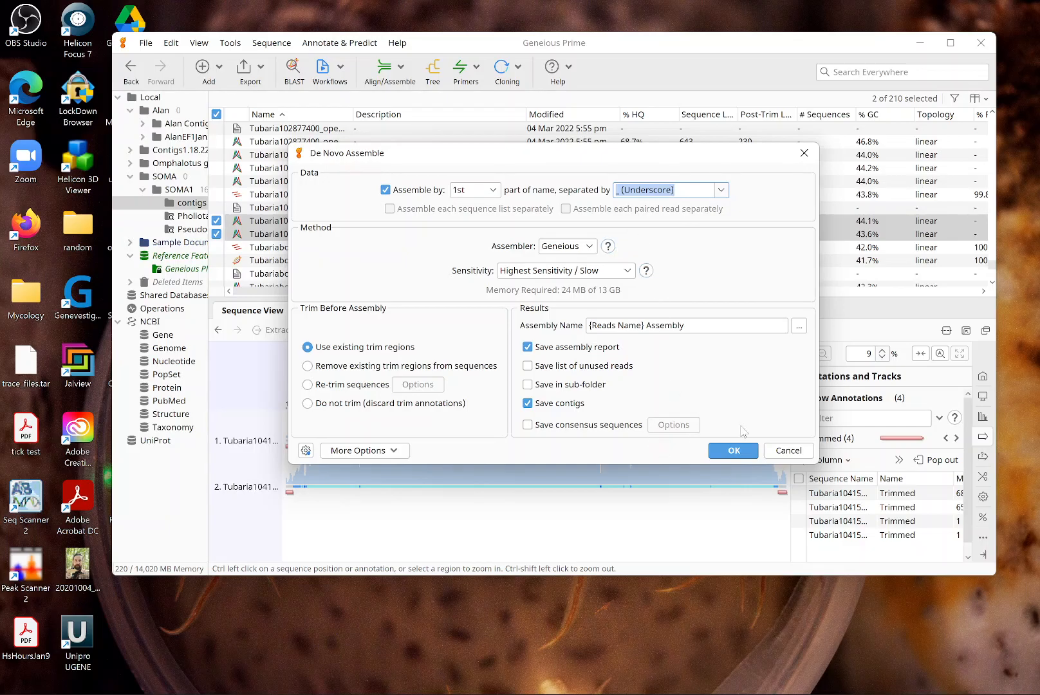
{"action": "left_click", "coordinate": [733, 450]}
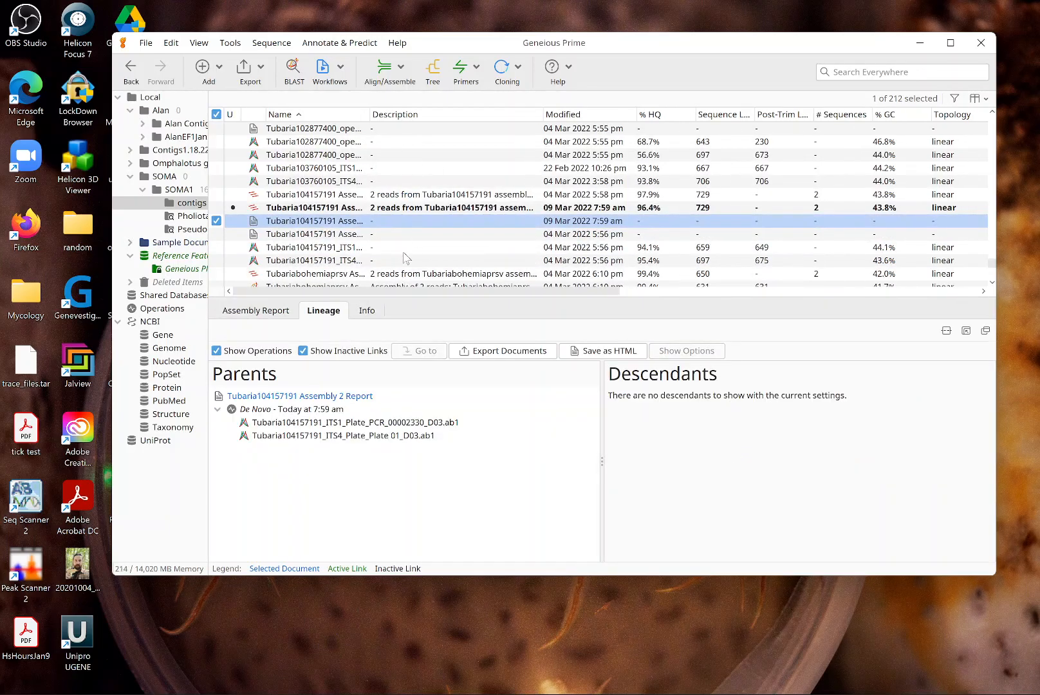
Open the newly assembled Tubaria104157191 contig in the maximized window and enlarge its chromatograms to 100%.
{"action": "left_click", "coordinate": [332, 210]}
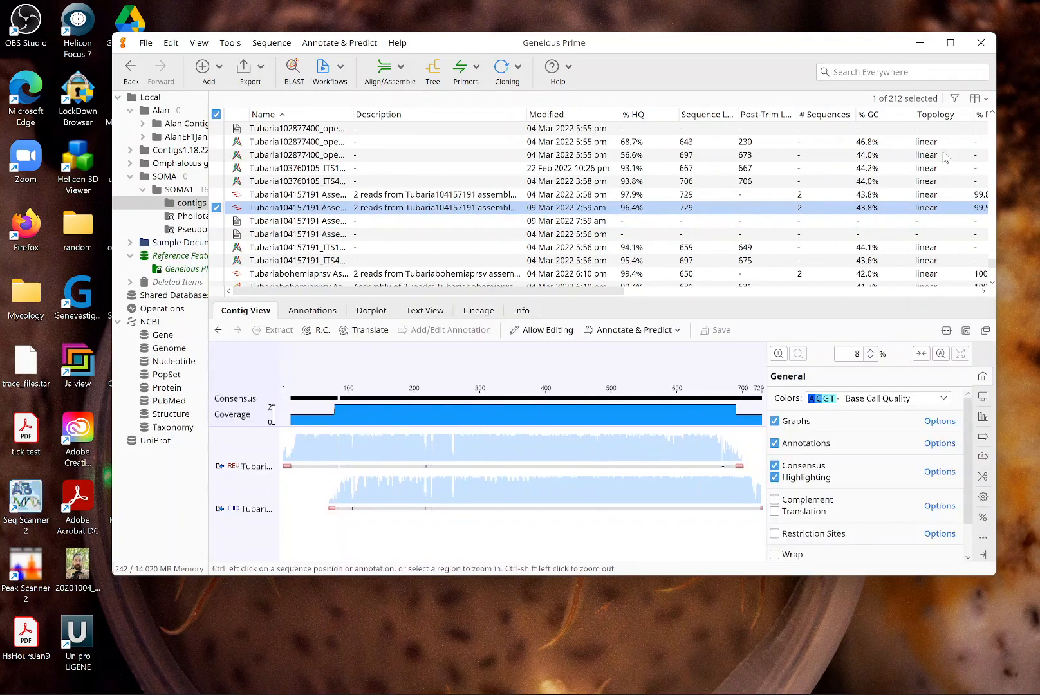
{"action": "left_click", "coordinate": [957, 46]}
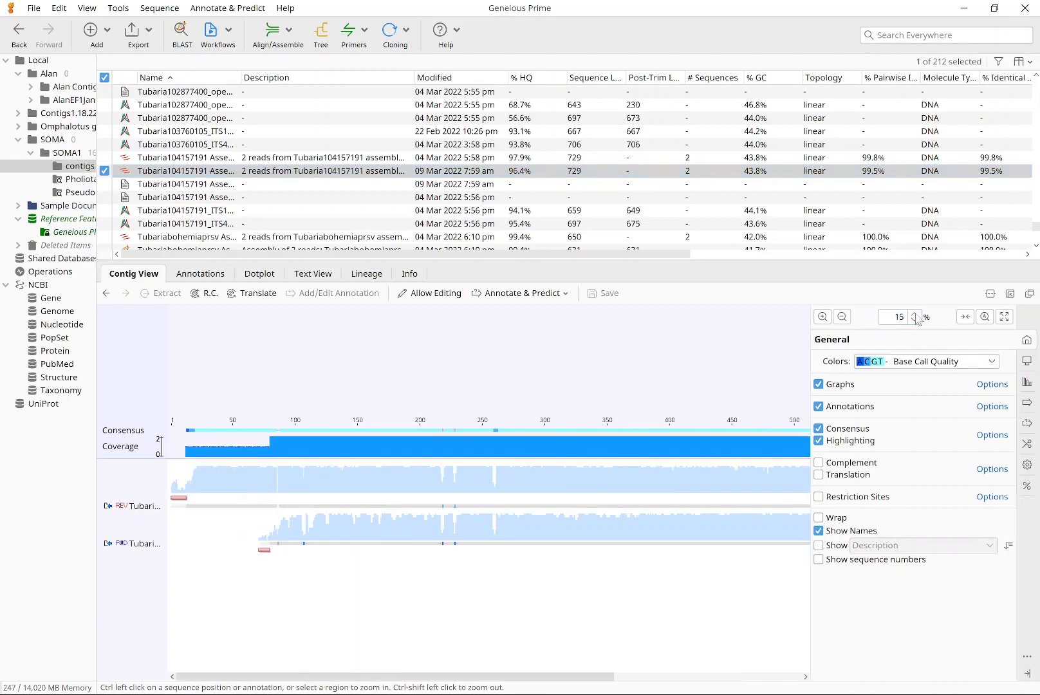
{"action": "left_click", "coordinate": [918, 320]}
{"action": "left_click", "coordinate": [917, 315]}
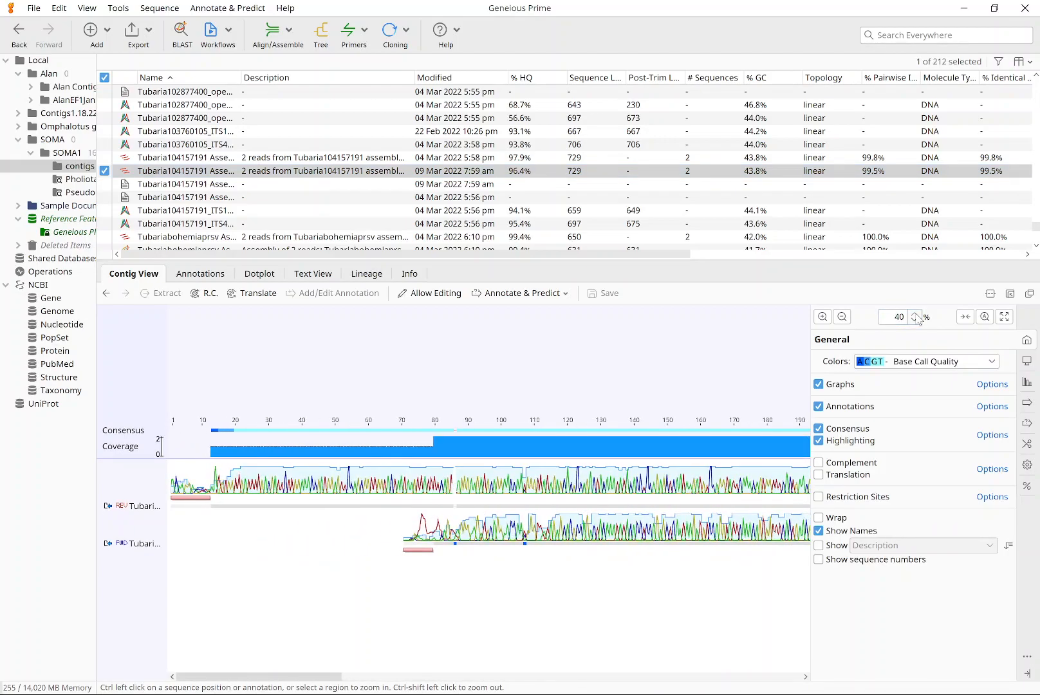
{"action": "left_click", "coordinate": [917, 315]}
{"action": "left_click", "coordinate": [916, 315]}
{"action": "left_click", "coordinate": [917, 315]}
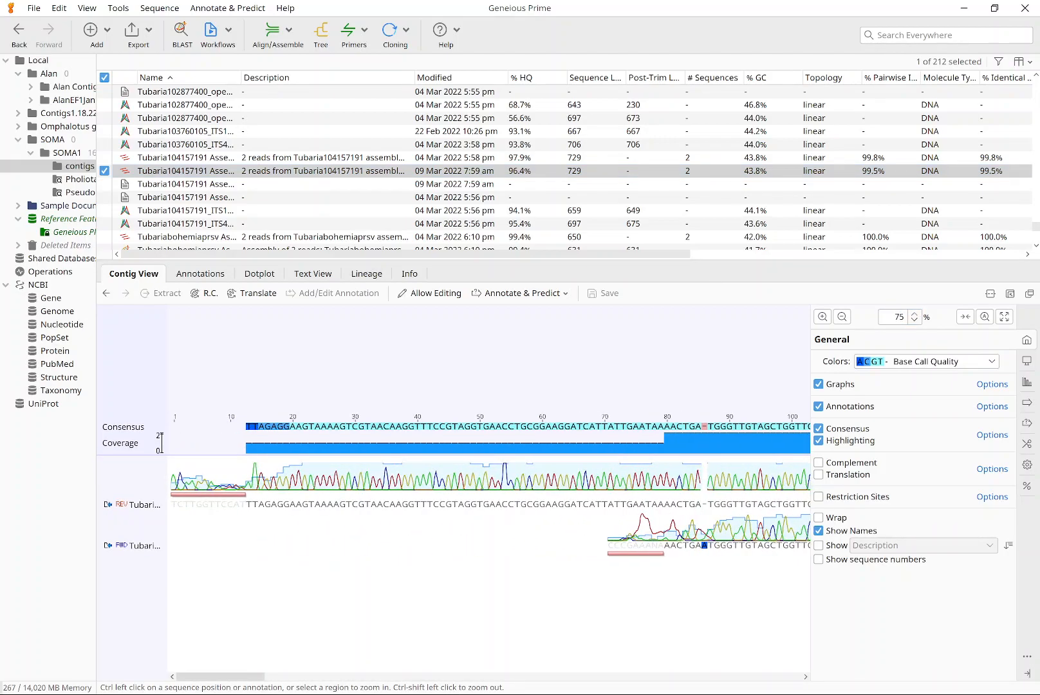
{"action": "left_click", "coordinate": [823, 317]}
{"action": "left_click", "coordinate": [842, 318]}
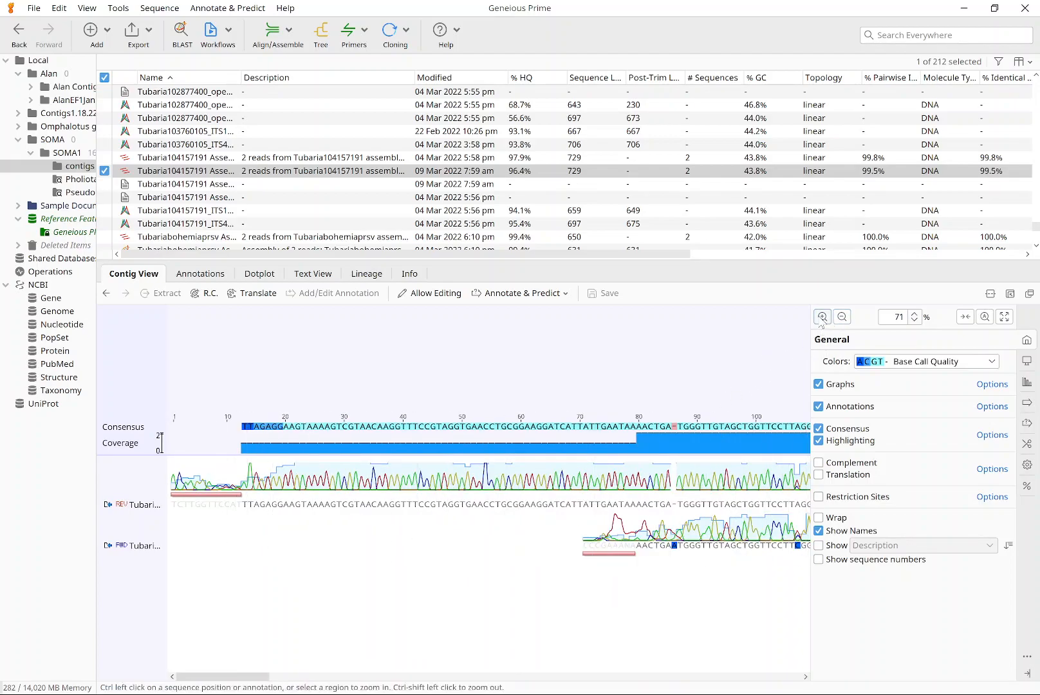
{"action": "left_click", "coordinate": [822, 317]}
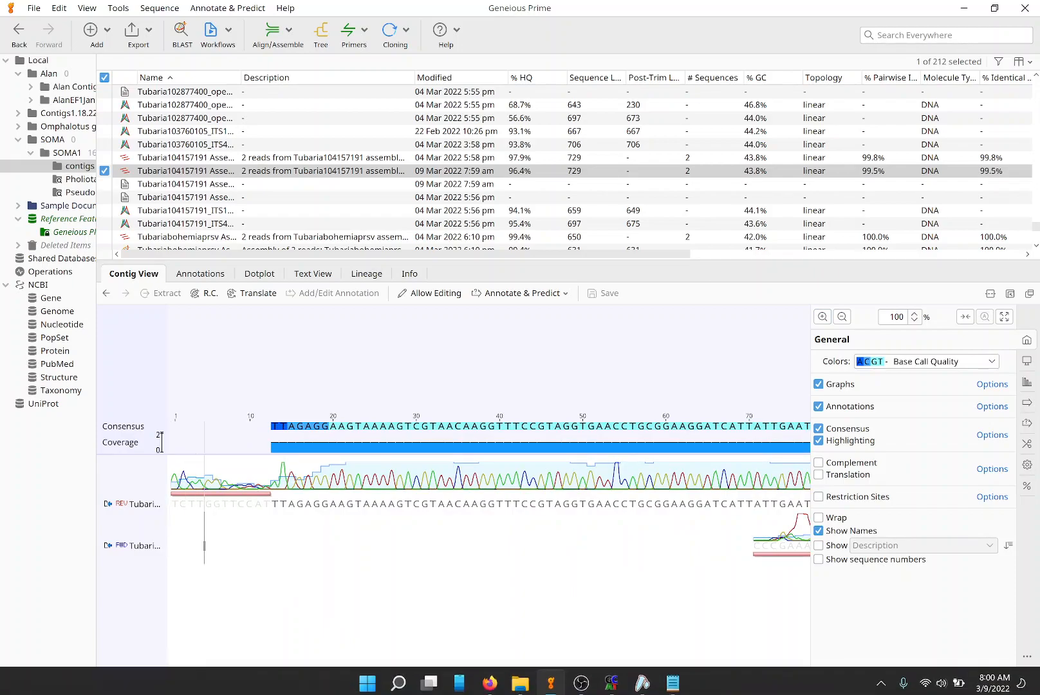
Extend the trimmed region at the start of the reverse read to 17 bases, covering columns 1 to 17.
{"action": "left_click_drag", "start_coordinate": [228, 677], "coordinate": [201, 688]}
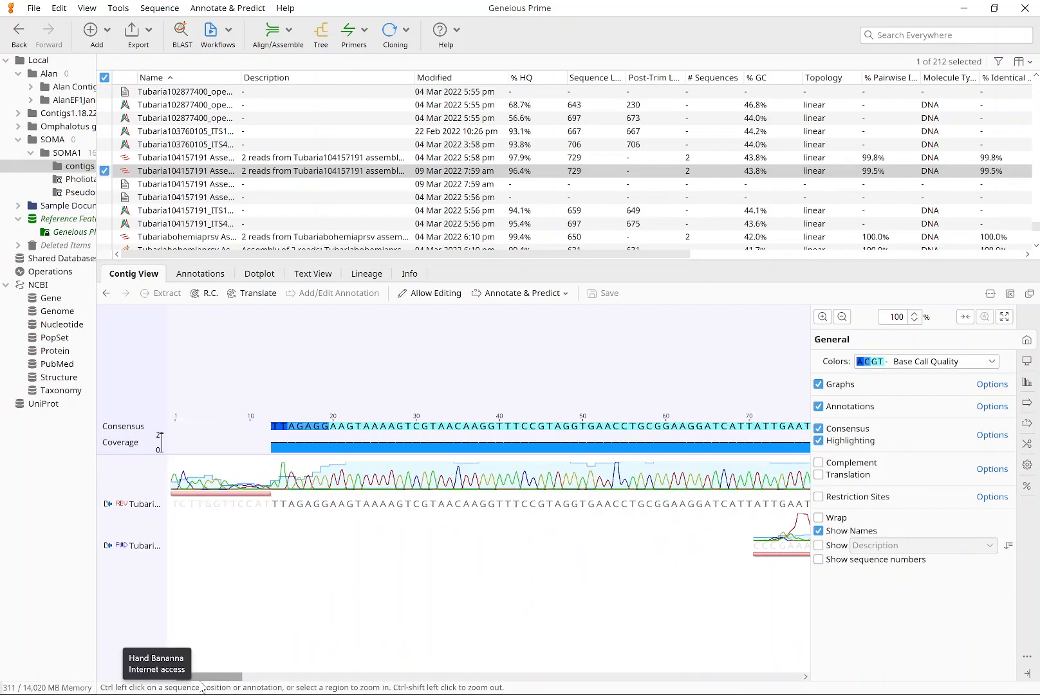
{"action": "left_click", "coordinate": [266, 495]}
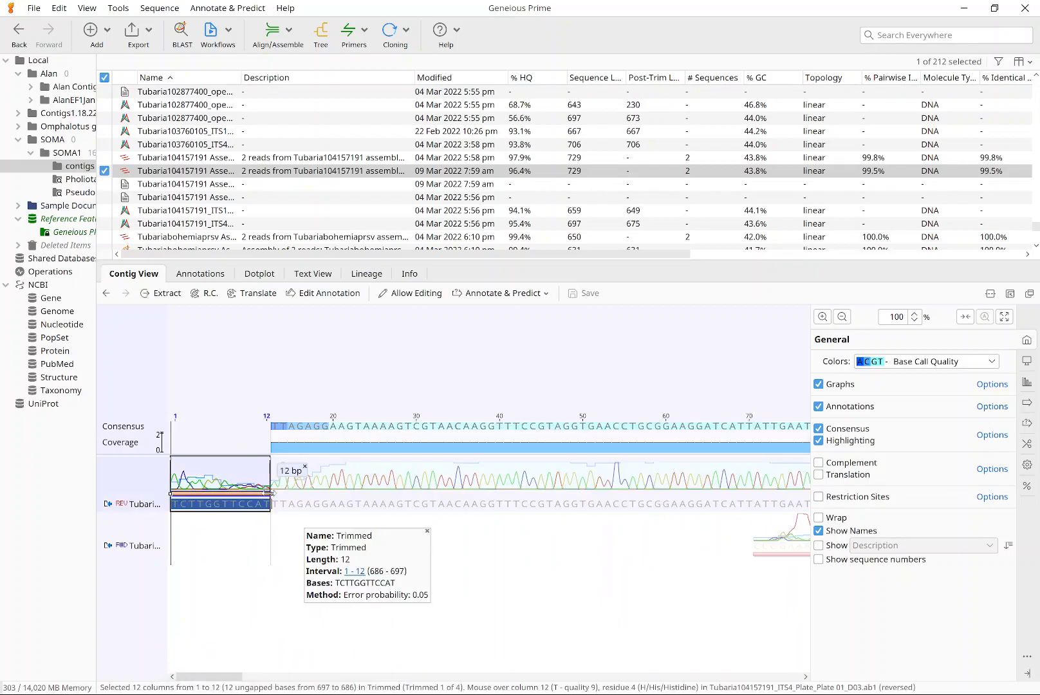
{"action": "left_click_drag", "start_coordinate": [271, 494], "coordinate": [310, 494]}
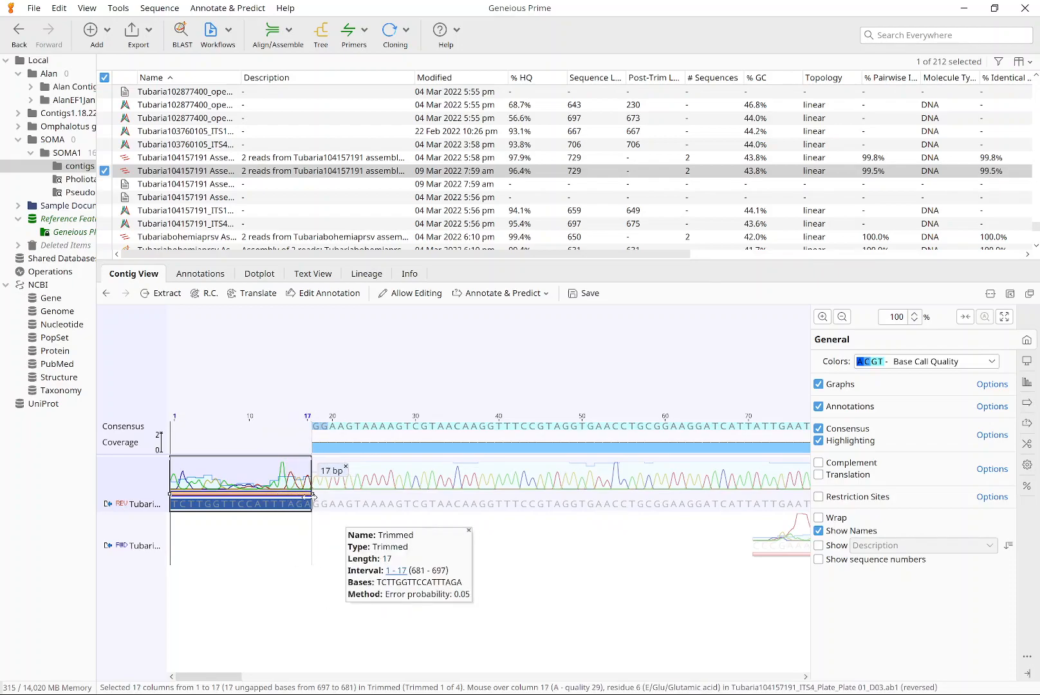
Extend the trimmed region at the start of the forward read to 16 bases, covering columns 71 to 86.
{"action": "left_click_drag", "start_coordinate": [223, 677], "coordinate": [254, 678]}
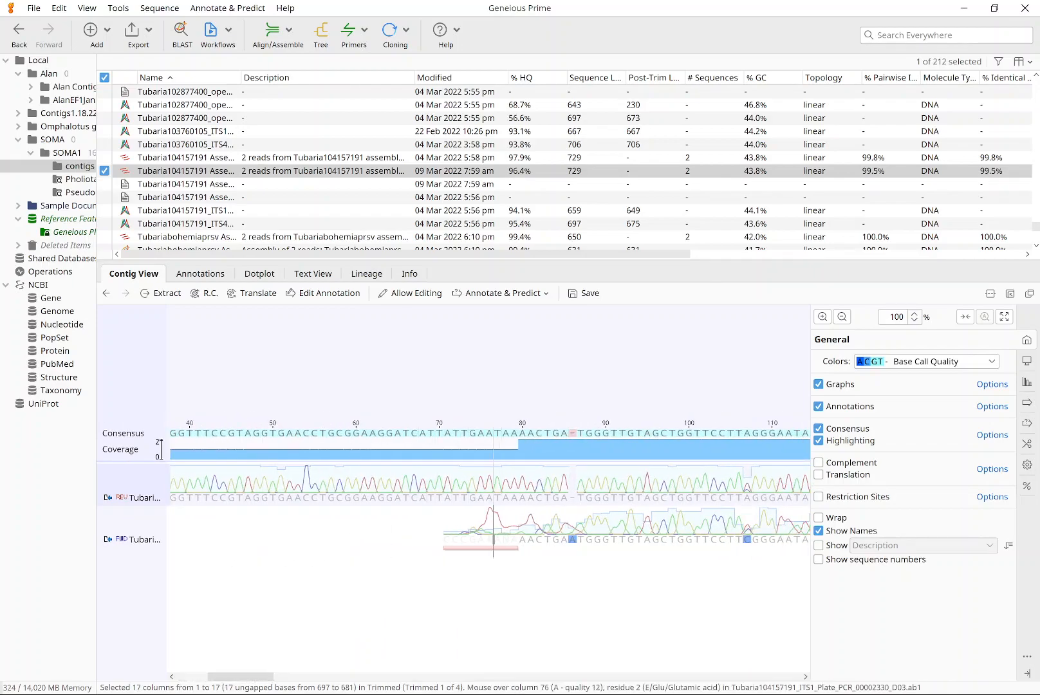
{"action": "left_click", "coordinate": [511, 548]}
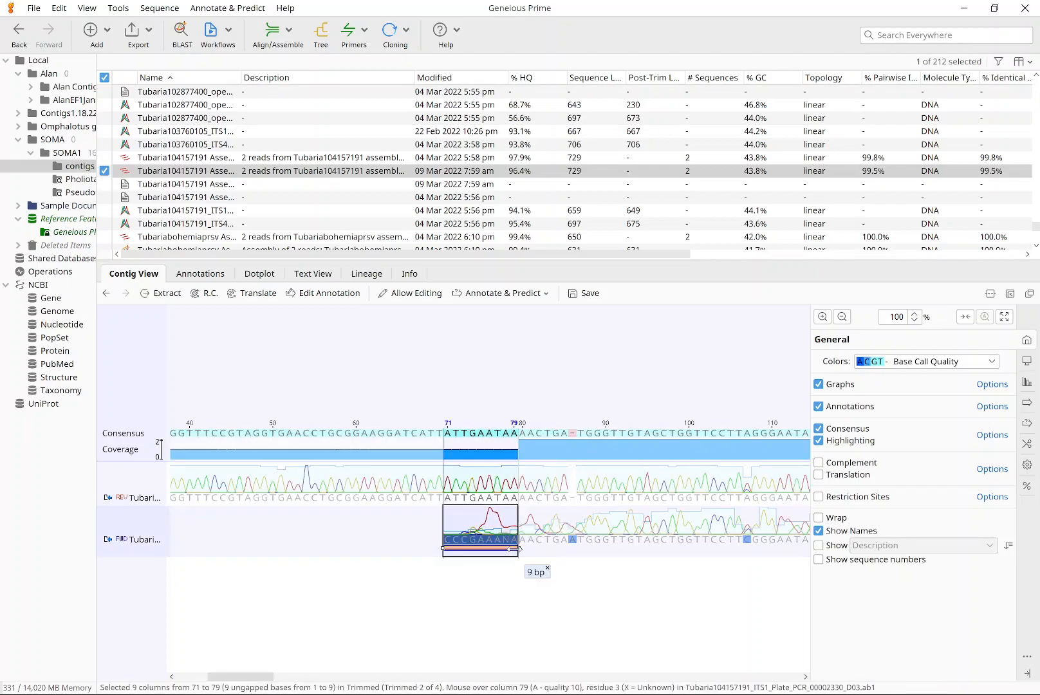
{"action": "left_click_drag", "start_coordinate": [518, 549], "coordinate": [576, 547]}
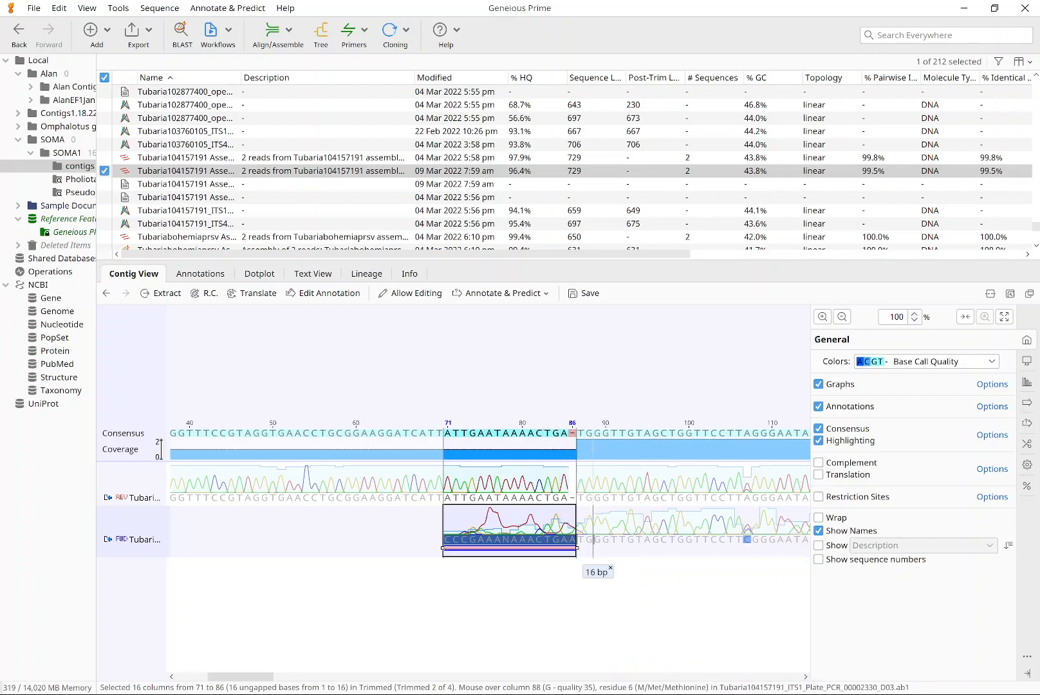
Review the contig along its length and extend the trimmed region at the reverse read's far end to cover columns 669 to 699.
{"action": "left_click_drag", "start_coordinate": [251, 683], "coordinate": [288, 682]}
{"action": "left_click", "coordinate": [444, 525]}
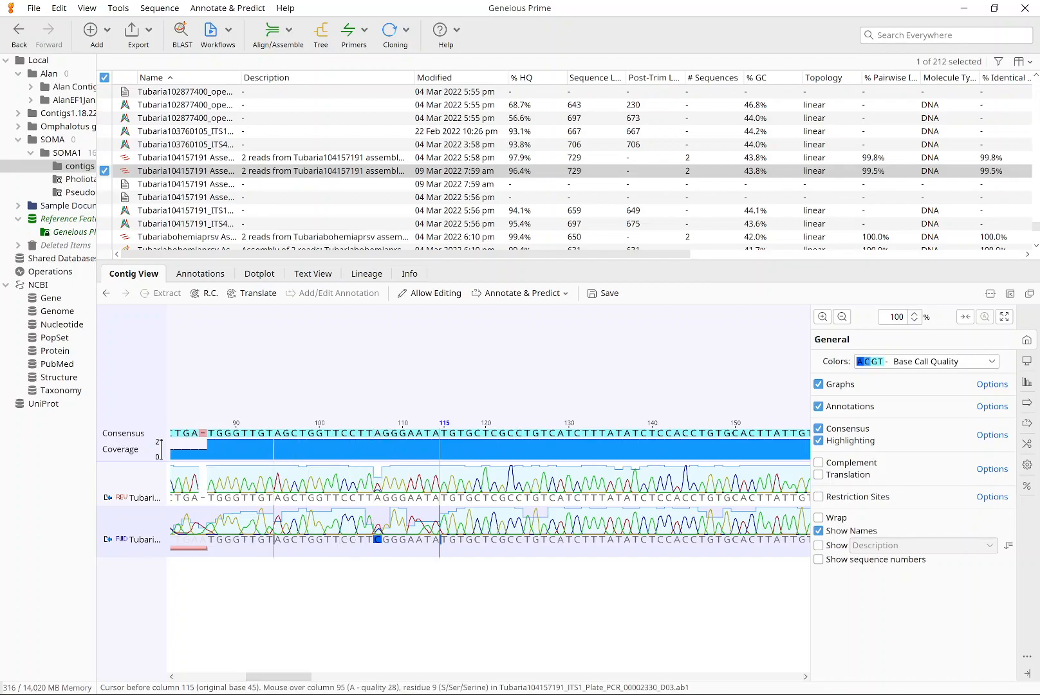
{"action": "left_click_drag", "start_coordinate": [280, 678], "coordinate": [378, 684]}
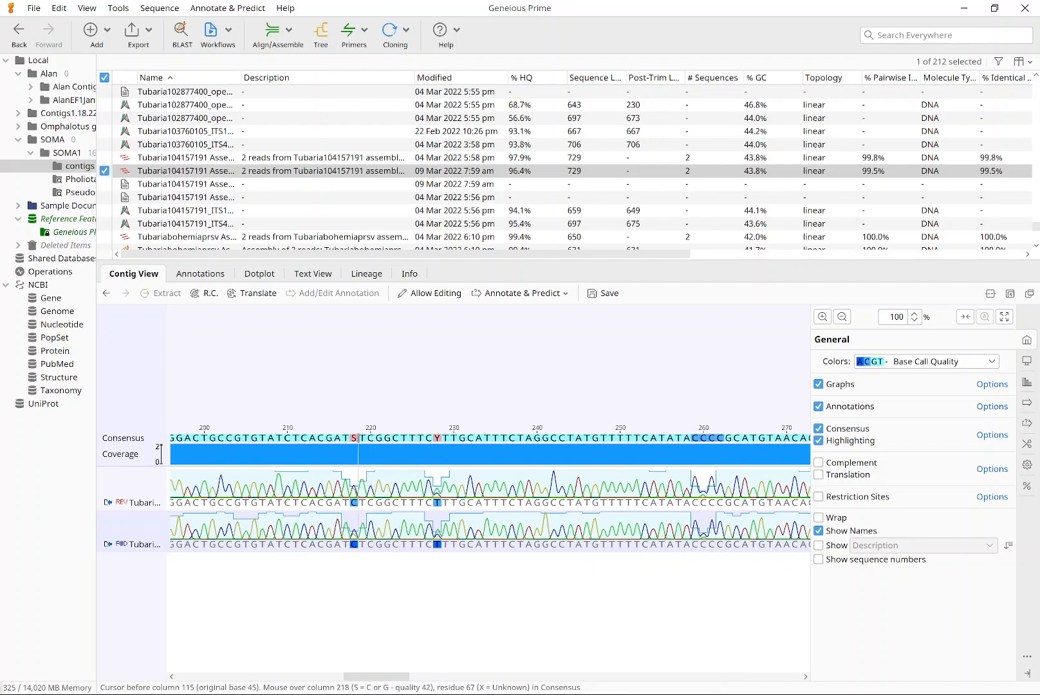
{"action": "left_click_drag", "start_coordinate": [395, 678], "coordinate": [423, 680]}
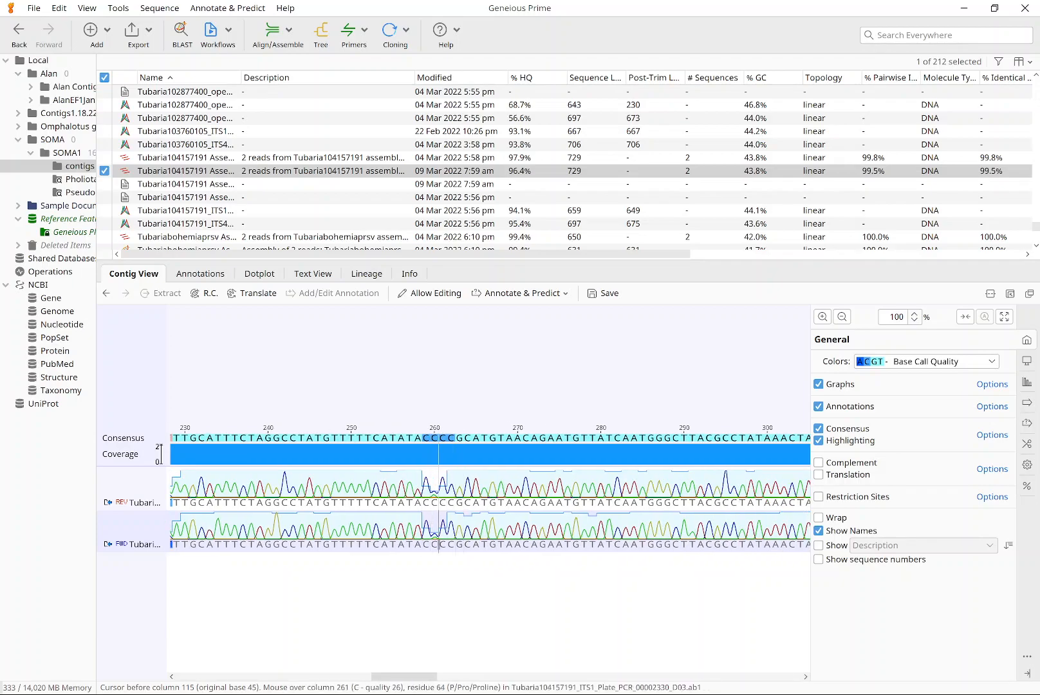
{"action": "left_click_drag", "start_coordinate": [431, 679], "coordinate": [787, 678]}
{"action": "left_click_drag", "start_coordinate": [566, 506], "coordinate": [391, 510]}
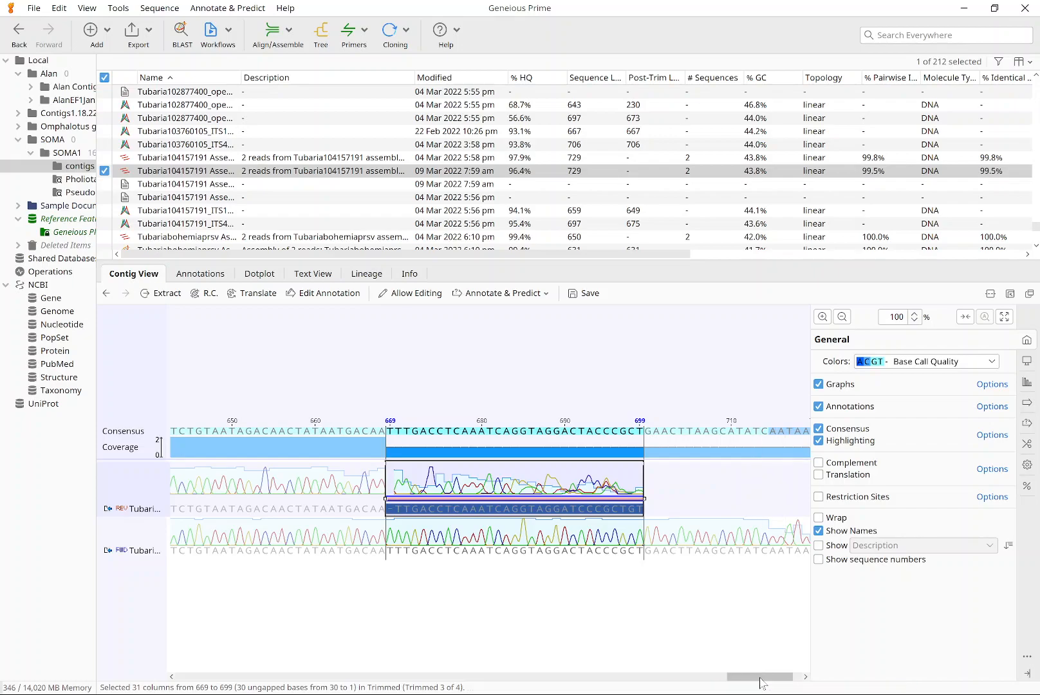
Extend the trimmed region at the forward read's far end to cover columns 717 to 729.
{"action": "left_click_drag", "start_coordinate": [771, 678], "coordinate": [791, 676]}
{"action": "left_click_drag", "start_coordinate": [801, 558], "coordinate": [697, 558]}
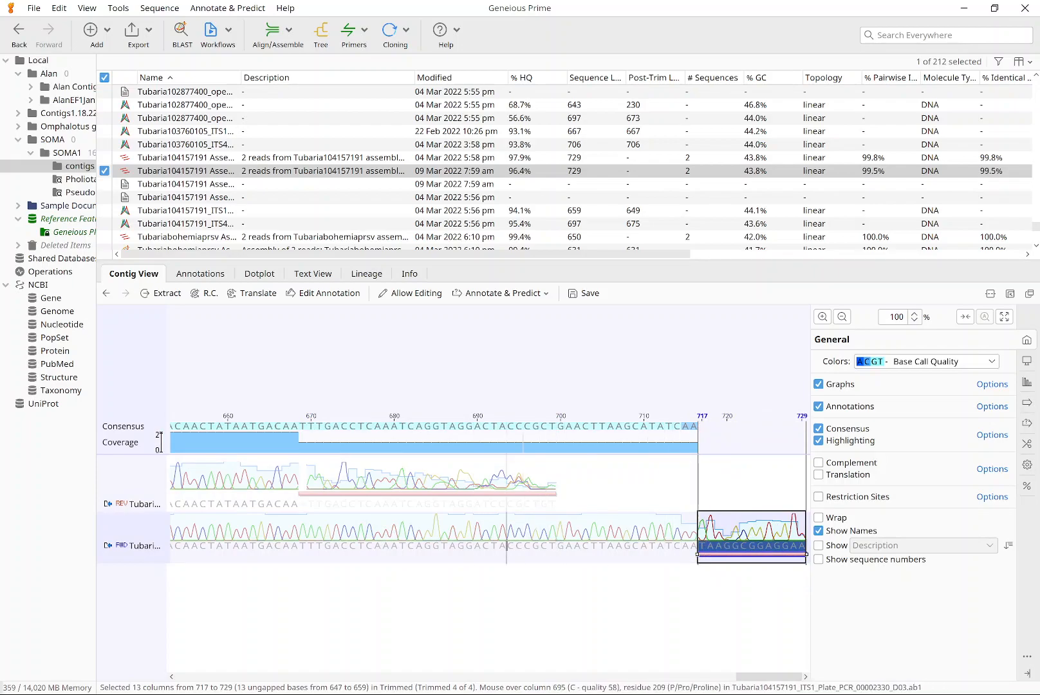
Extract the contig's whole consensus as "Tubaria104157191 Assembly 2 consensus sequence" and save the contig's changes.
{"action": "left_click", "coordinate": [125, 430]}
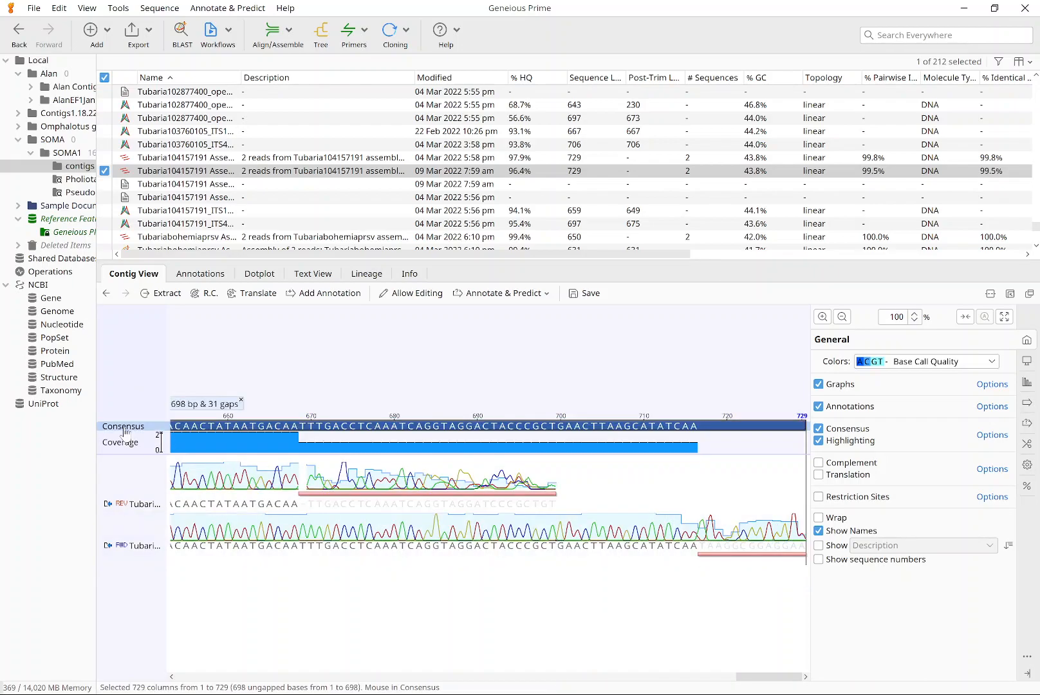
{"action": "left_click", "coordinate": [161, 293]}
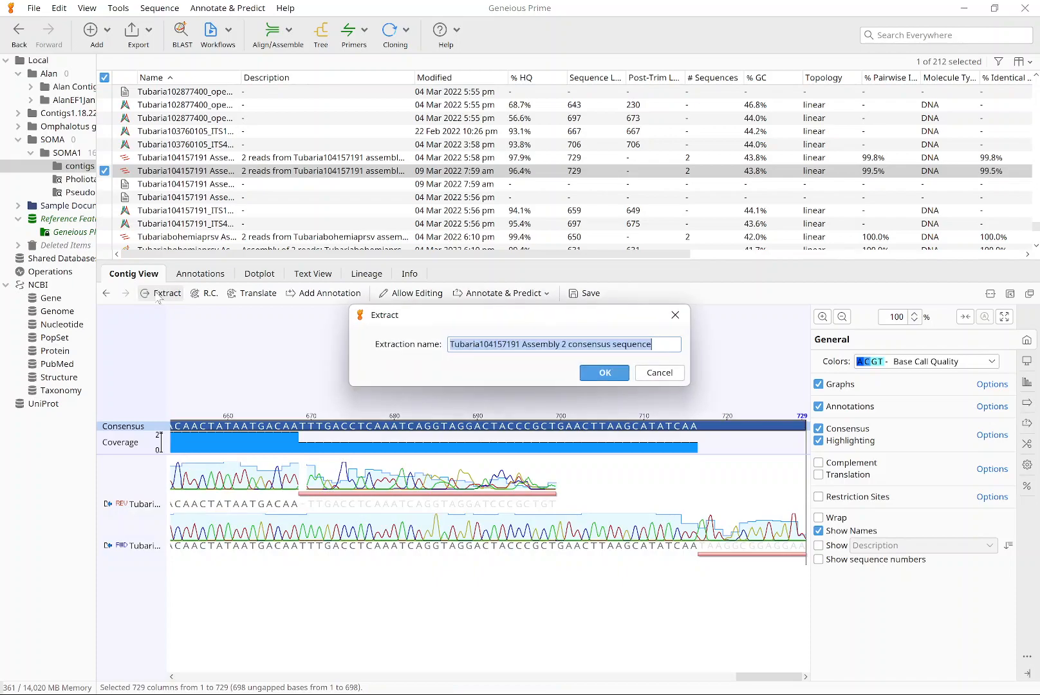
{"action": "left_click", "coordinate": [610, 375]}
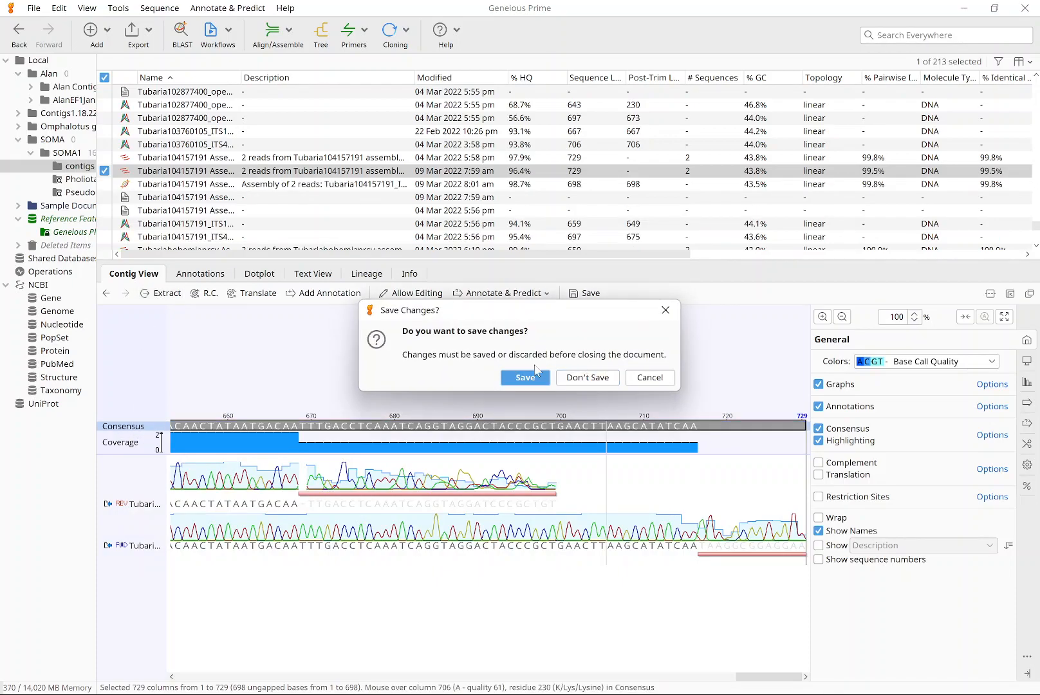
{"action": "left_click", "coordinate": [526, 377]}
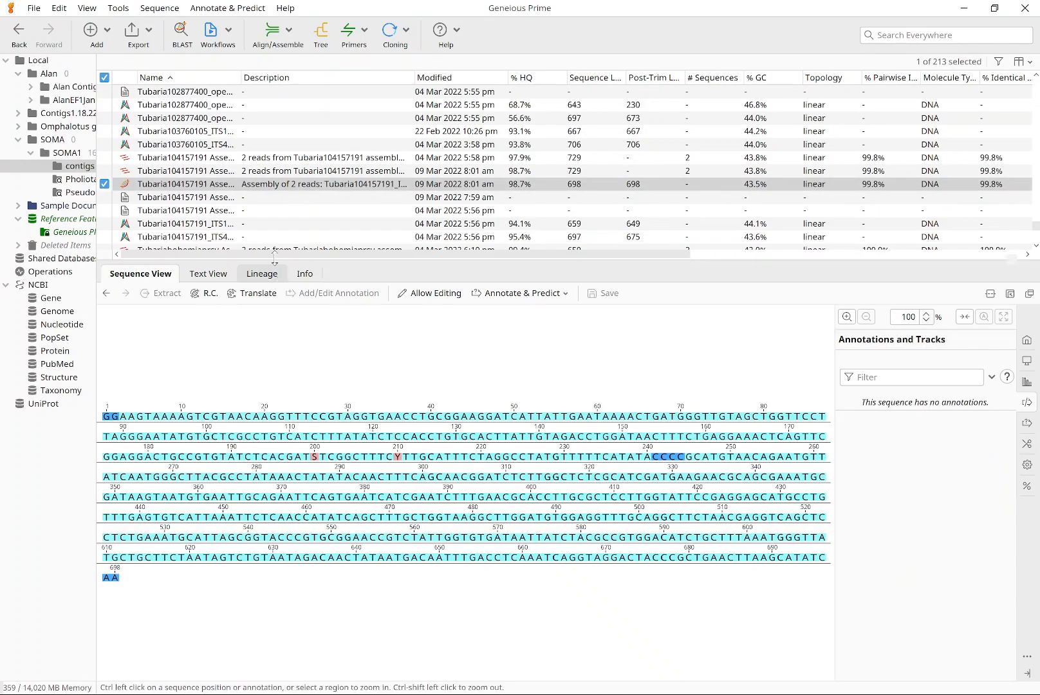
Copy all 698 bases of the extracted consensus, replace the query on NCBI's Nucleotide BLAST page in Firefox with them, and run the search.
{"action": "left_click_drag", "start_coordinate": [120, 577], "coordinate": [96, 417]}
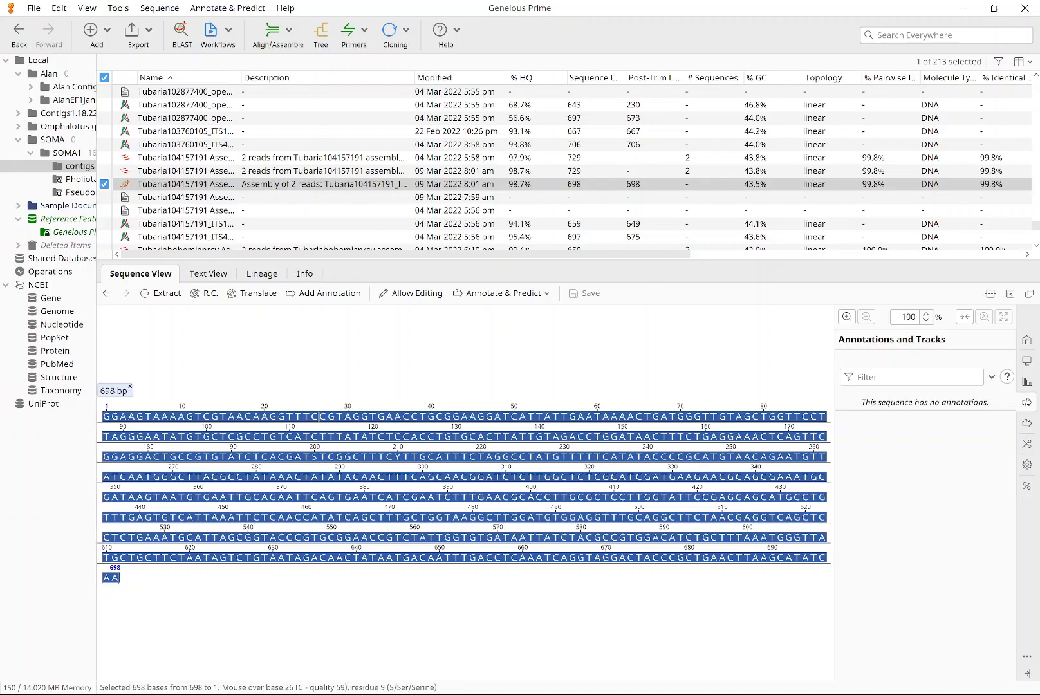
{"action": "mouse_move", "coordinate": [520, 692]}
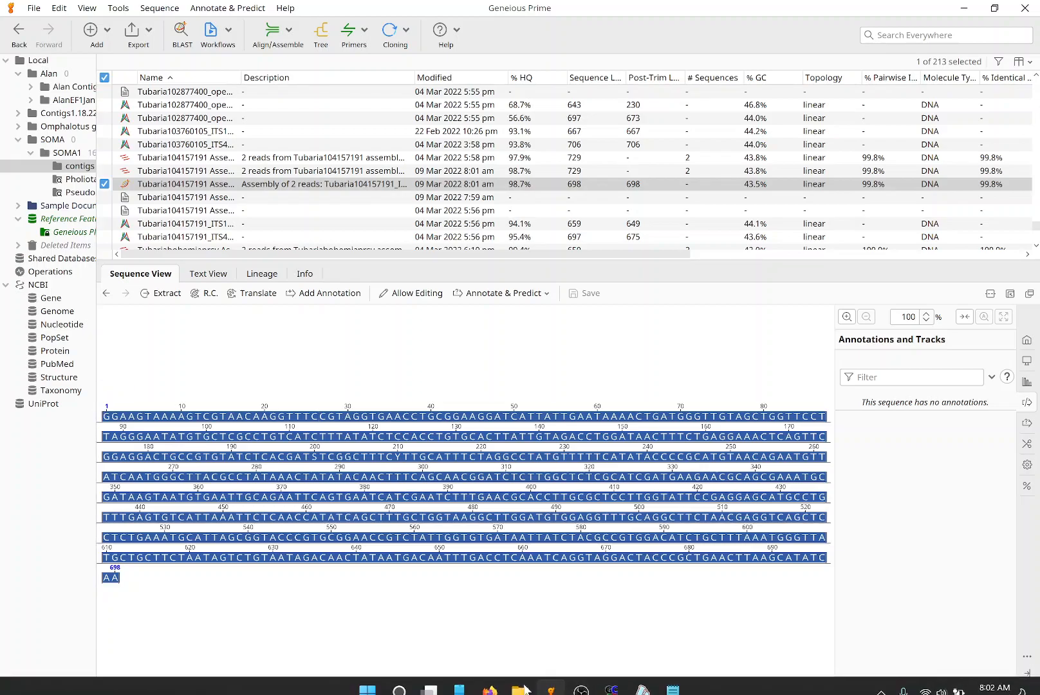
{"action": "left_click", "coordinate": [489, 686]}
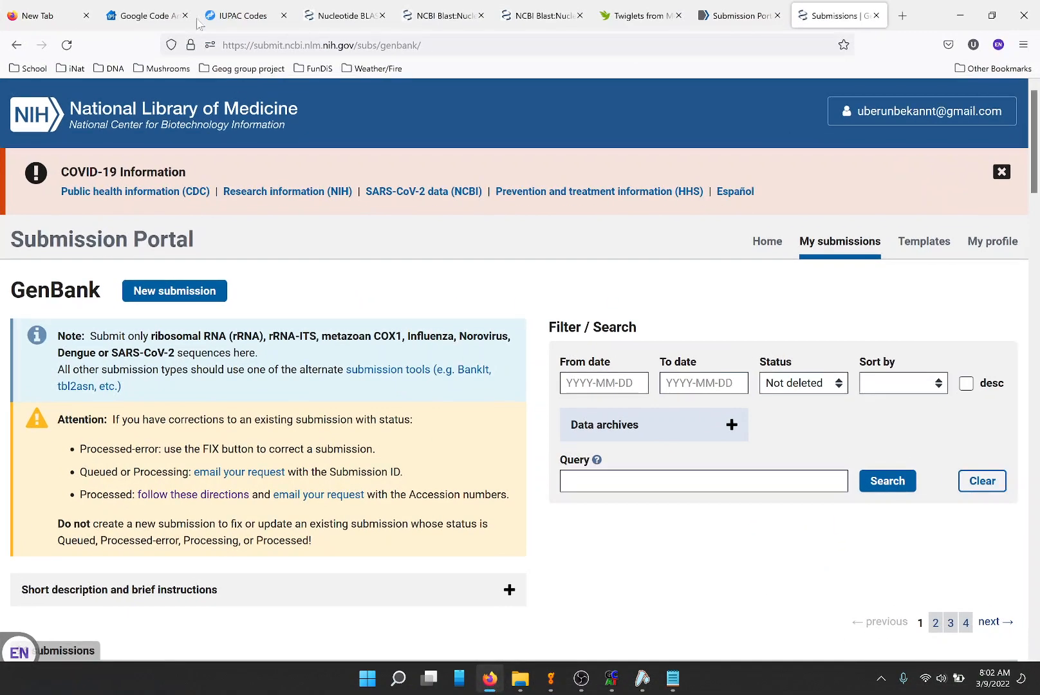
{"action": "left_click", "coordinate": [337, 8]}
{"action": "scroll", "coordinate": [281, 193], "scroll_direction": "up", "scroll_amount": 5}
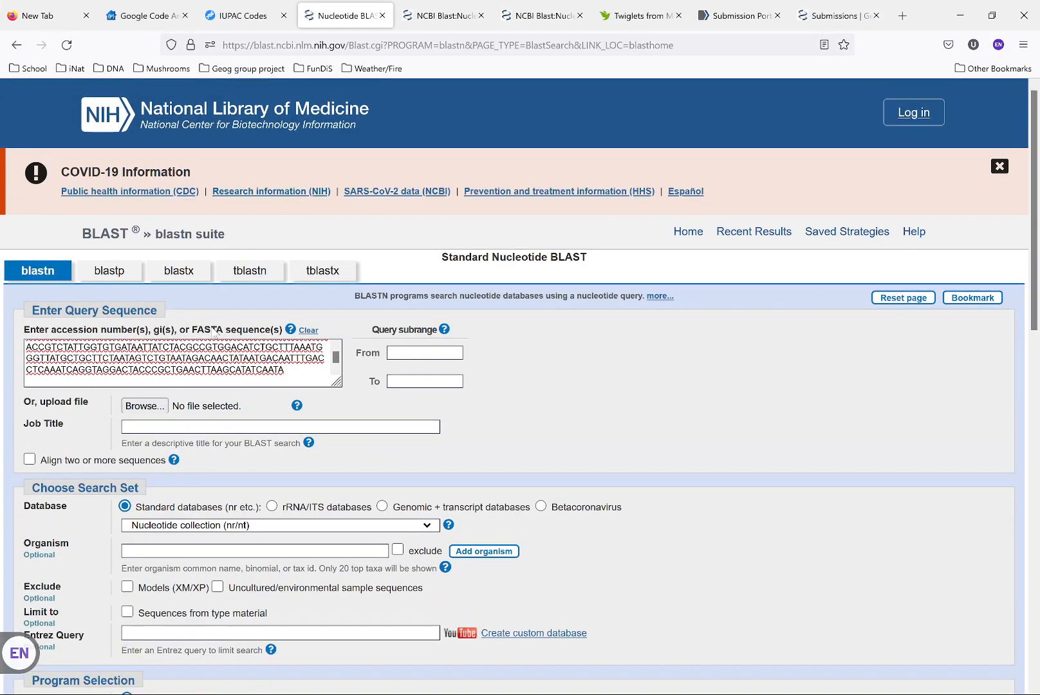
{"action": "key", "text": "ctrl+a"}
{"action": "key", "text": "ctrl+v"}
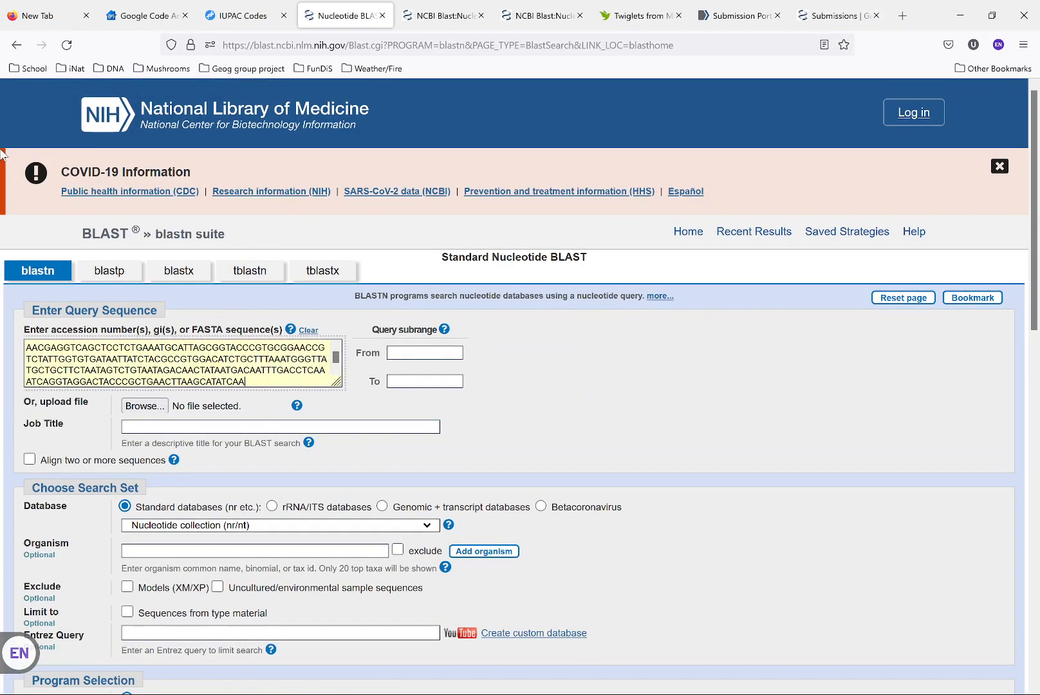
{"action": "scroll", "coordinate": [90, 423], "scroll_direction": "down", "scroll_amount": 5}
{"action": "left_click", "coordinate": [90, 423]}
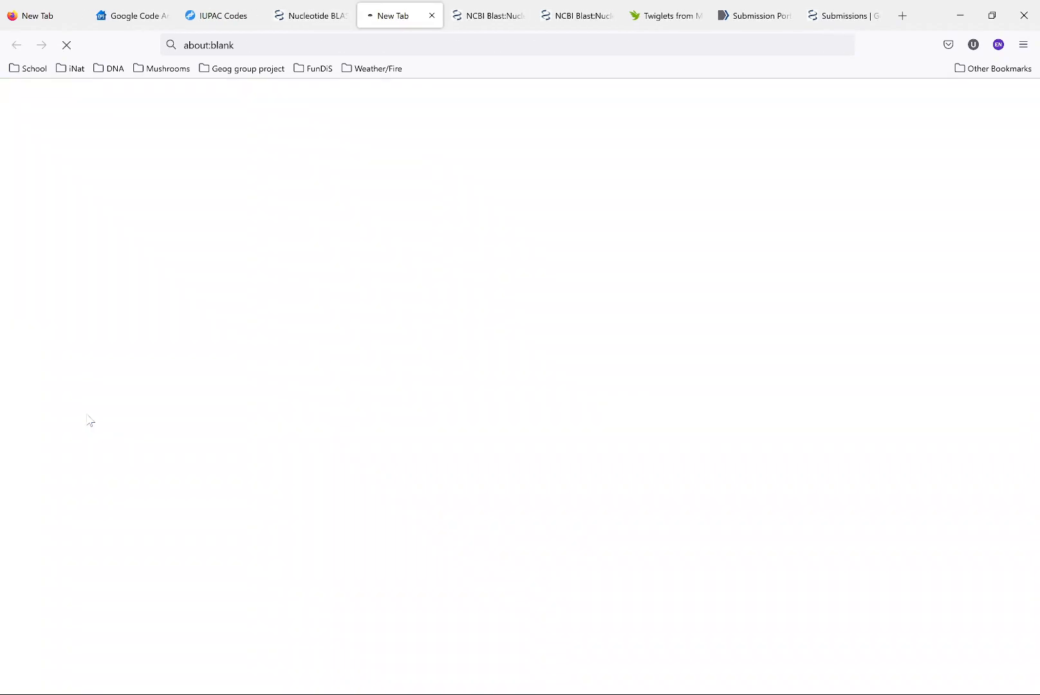
Back in Geneious Prime, BLAST the selected bases 1 - 698 against Nucleotide collection (nr/nt) with Discontiguous Megablast.
{"action": "left_click", "coordinate": [961, 9]}
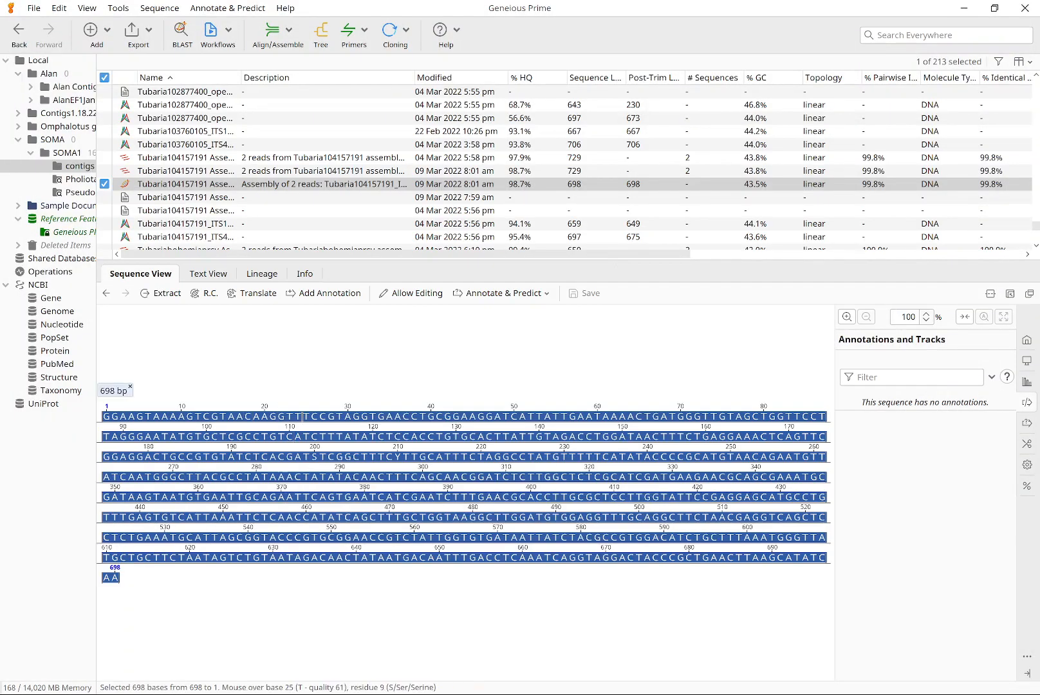
{"action": "left_click", "coordinate": [183, 34]}
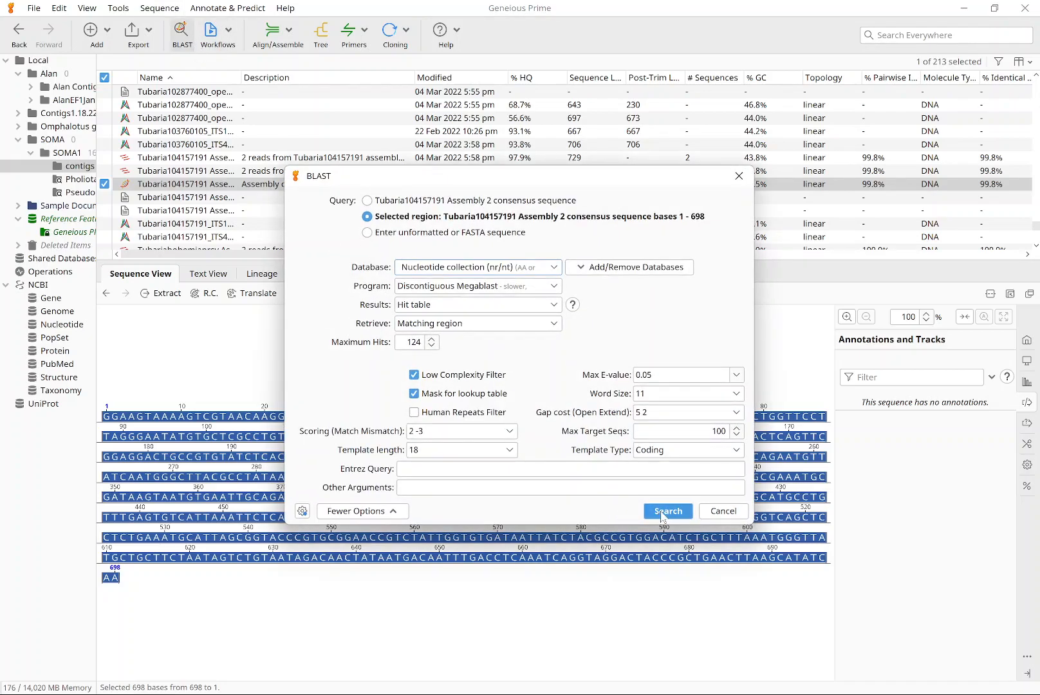
{"action": "left_click", "coordinate": [667, 511]}
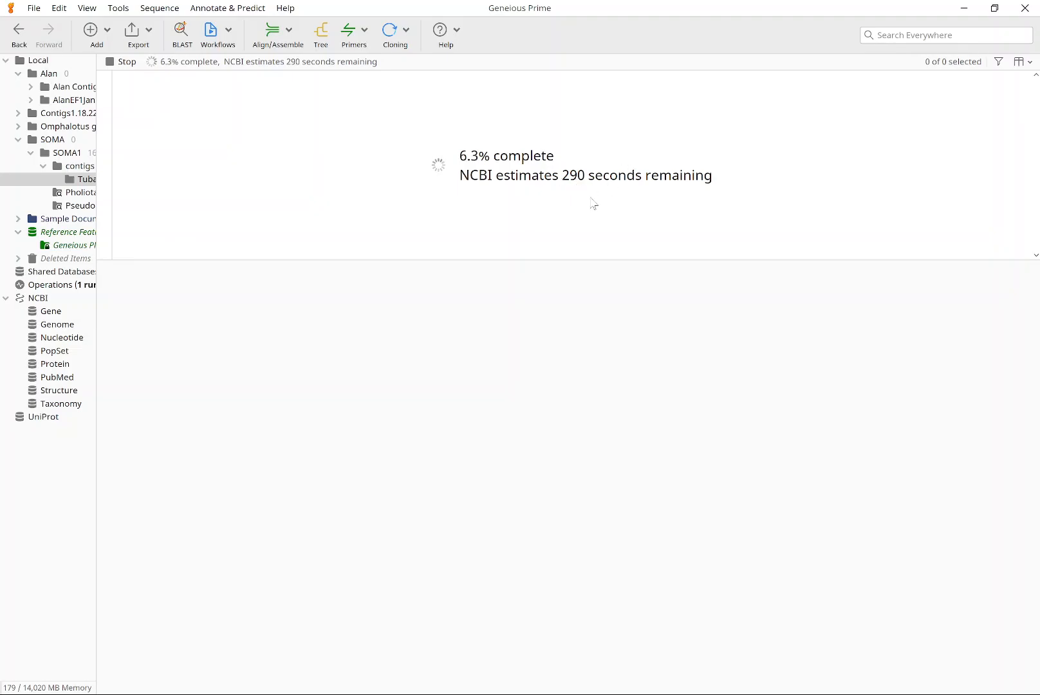
Return to the NCBI BLAST results in Firefox and sort the significant alignments by percent identity.
{"action": "left_click", "coordinate": [964, 8]}
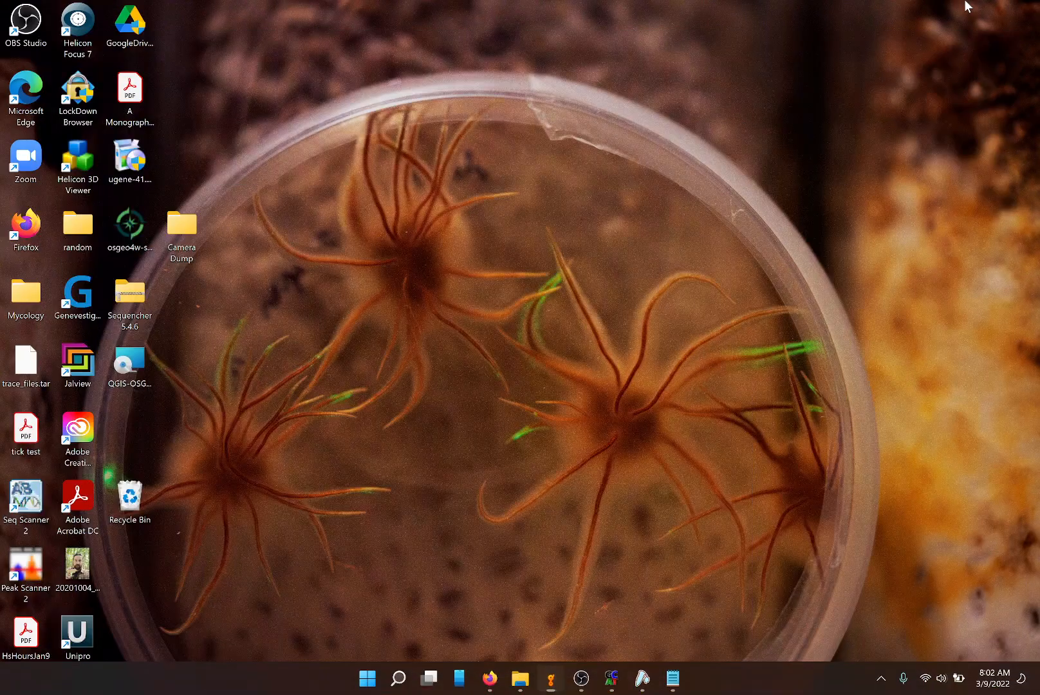
{"action": "left_click", "coordinate": [488, 681]}
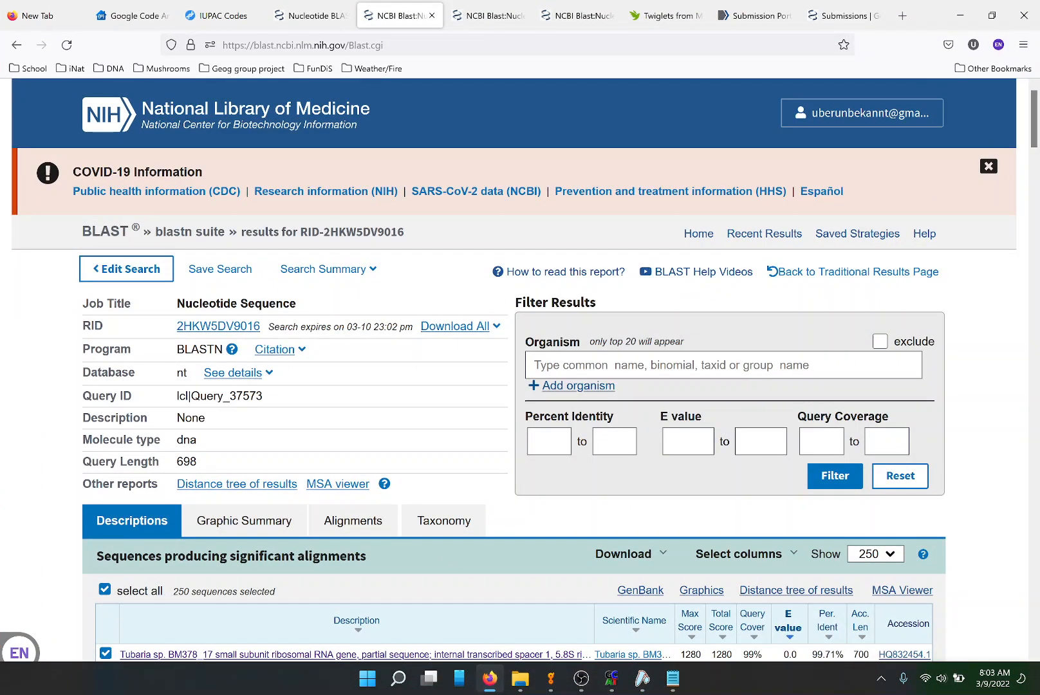
{"action": "key", "text": "ctrl+shift+Tab"}
{"action": "key", "text": "ctrl+Tab"}
{"action": "scroll", "coordinate": [371, 311], "scroll_direction": "down", "scroll_amount": 5}
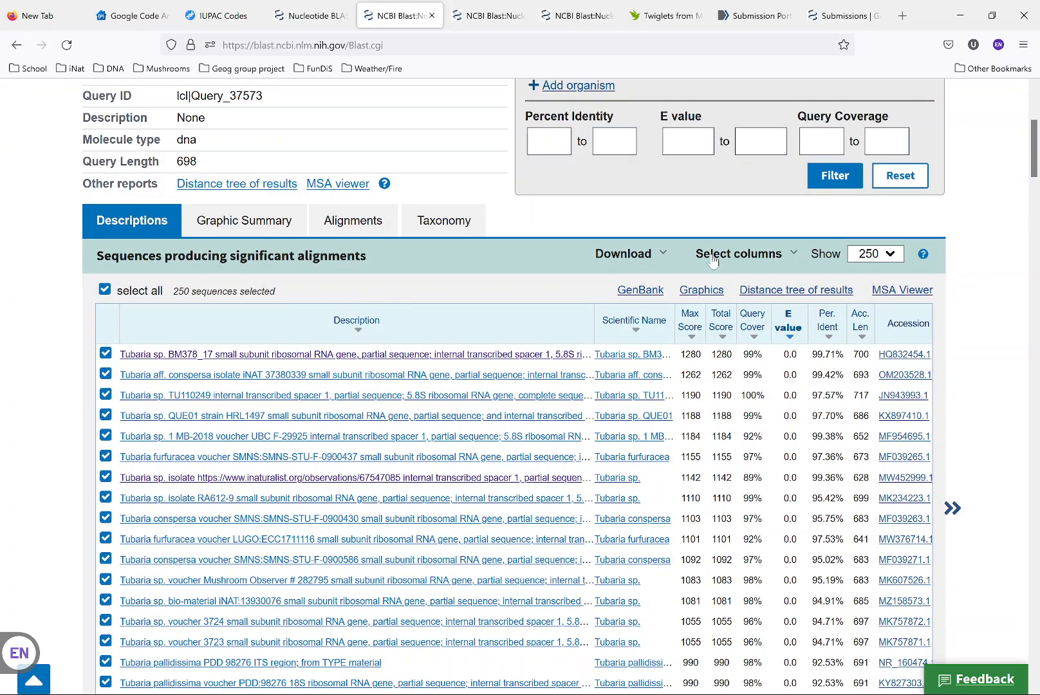
{"action": "left_click", "coordinate": [828, 321]}
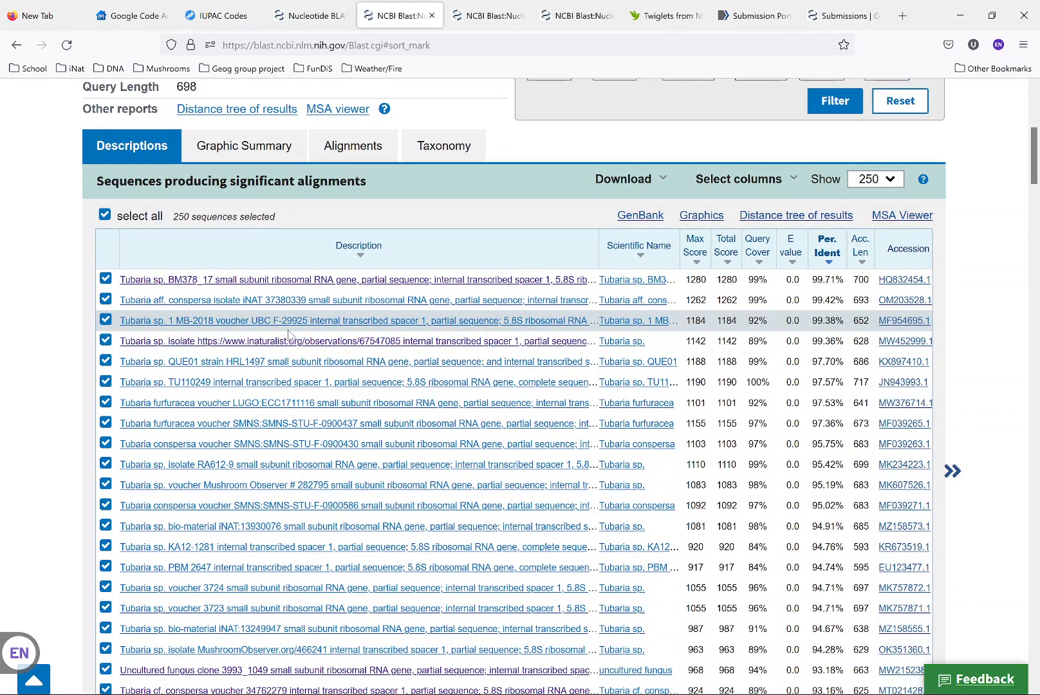
Open the alignment with Tubaria sp. BM378_17 and examine it with the mismatch positions highlighted by the page search.
{"action": "left_click", "coordinate": [316, 279]}
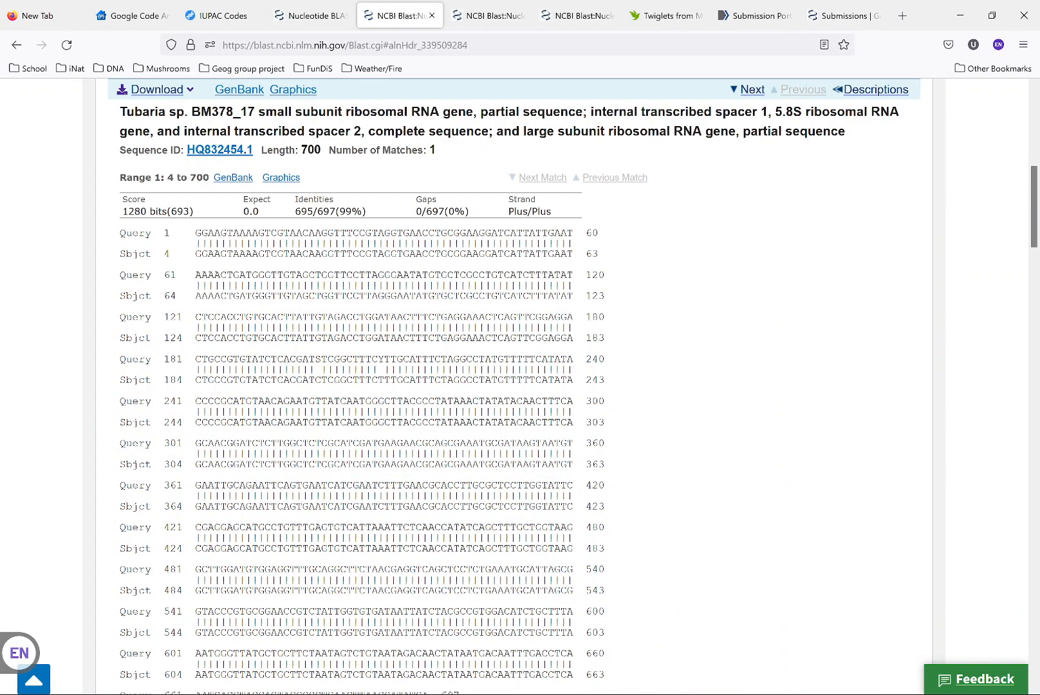
{"action": "key", "text": "ctrl+f"}
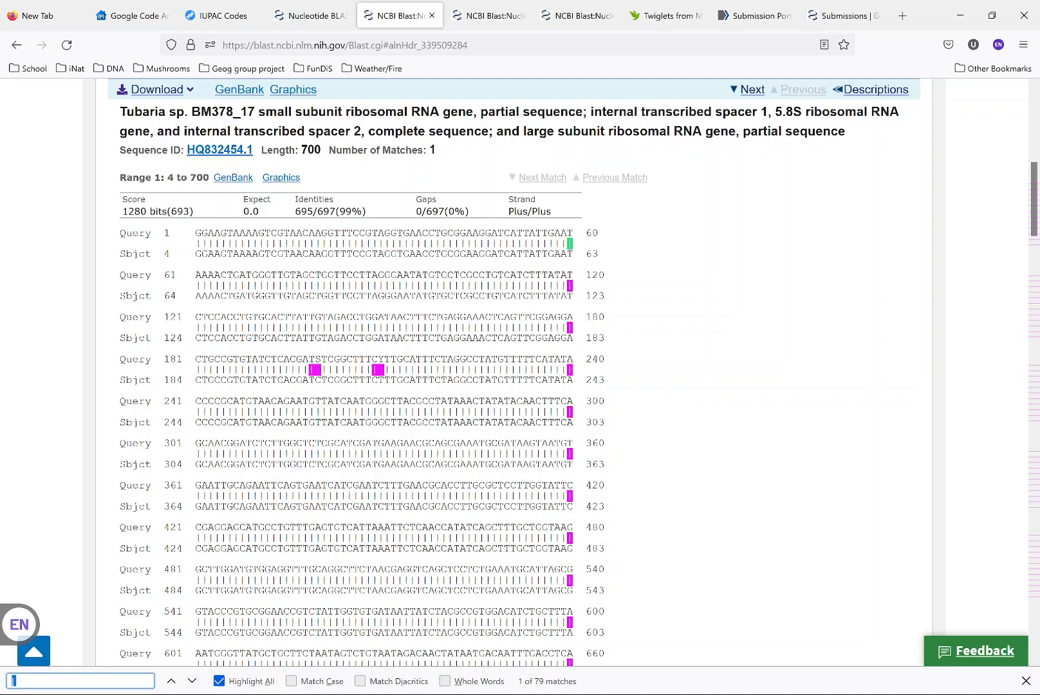
{"action": "scroll", "coordinate": [256, 336], "scroll_direction": "down", "scroll_amount": 3}
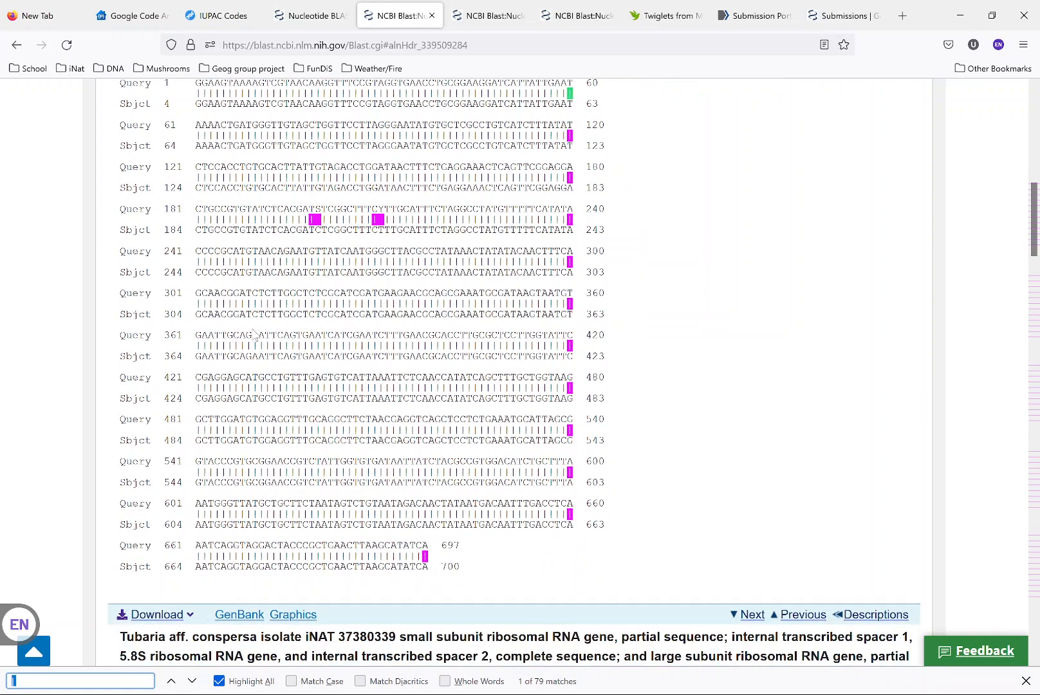
{"action": "scroll", "coordinate": [255, 335], "scroll_direction": "up", "scroll_amount": 3}
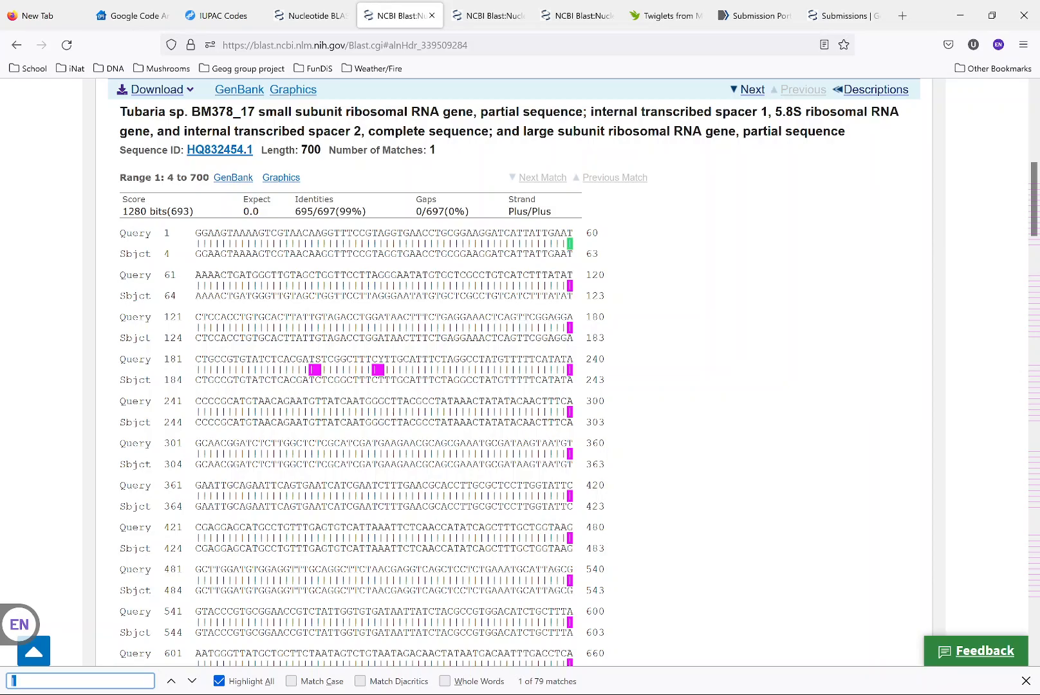
Compare the highlighted mismatches in the Tubaria aff. conspersa iNAT 37380339 alignment with those in the Tubaria sp. BM378_17 alignment.
{"action": "scroll", "coordinate": [271, 389], "scroll_direction": "down", "scroll_amount": 12}
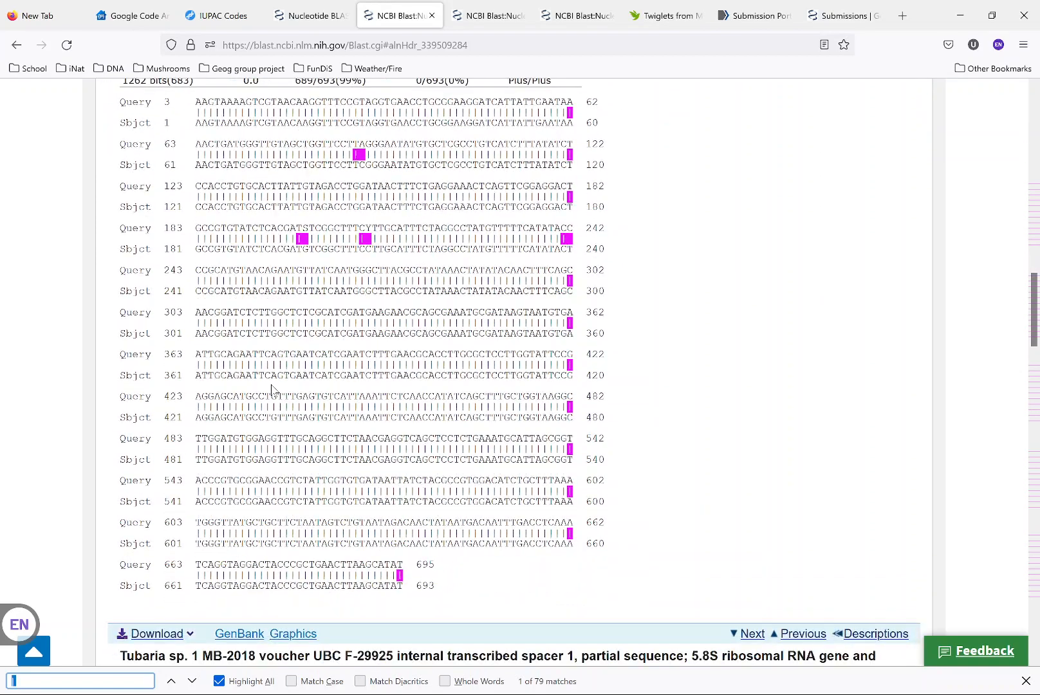
{"action": "scroll", "coordinate": [271, 390], "scroll_direction": "up", "scroll_amount": 4}
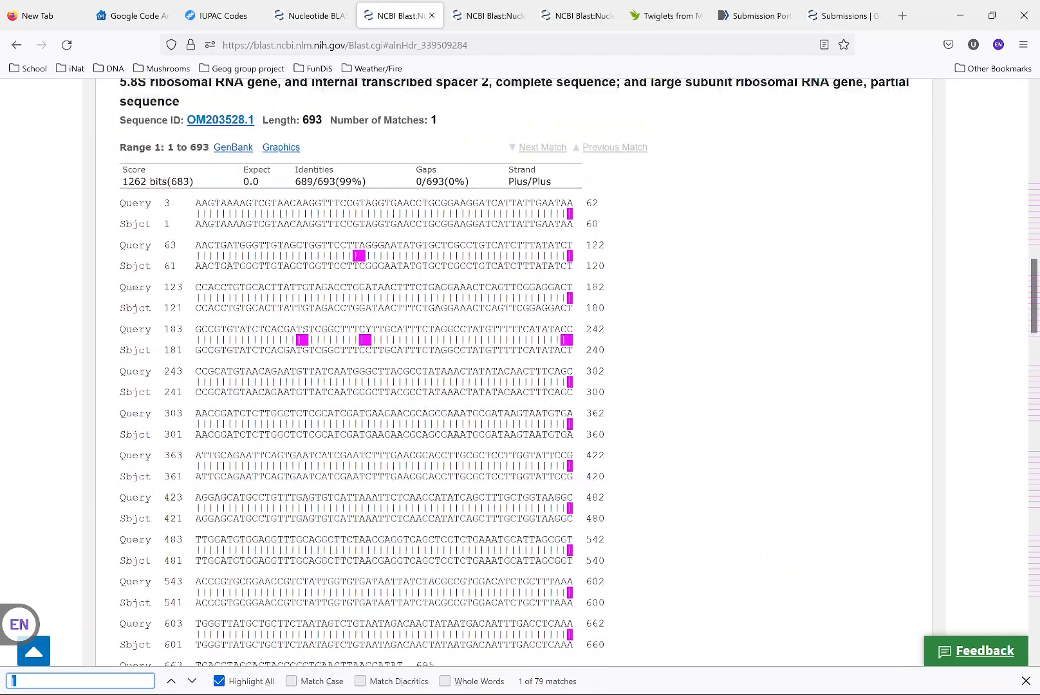
{"action": "scroll", "coordinate": [515, 373], "scroll_direction": "down", "scroll_amount": 2}
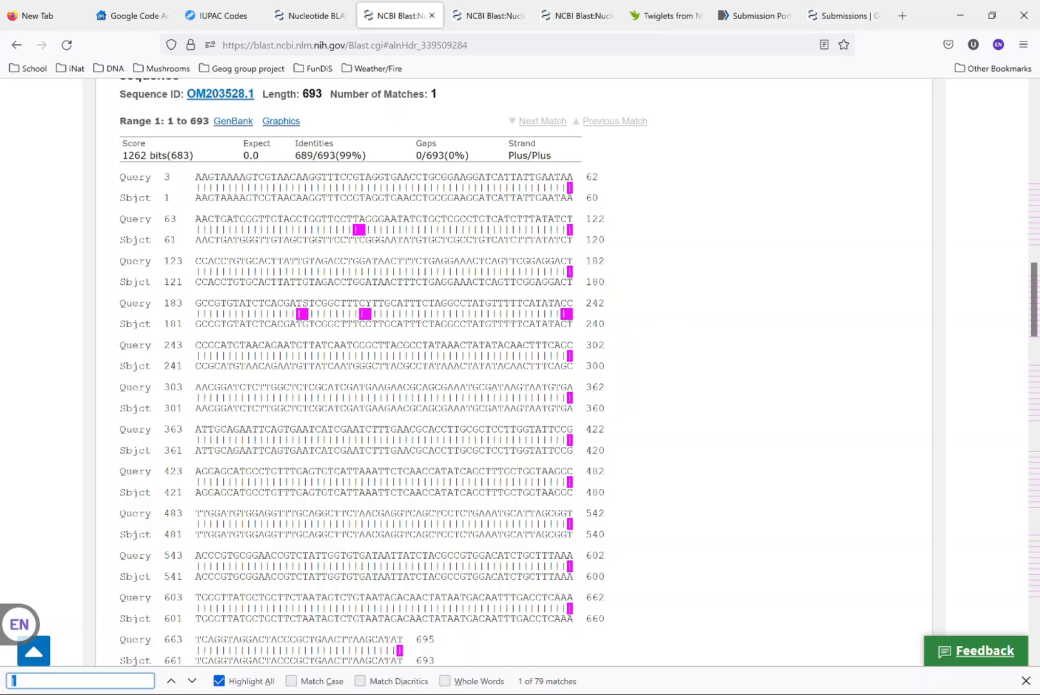
{"action": "scroll", "coordinate": [365, 260], "scroll_direction": "up", "scroll_amount": 15}
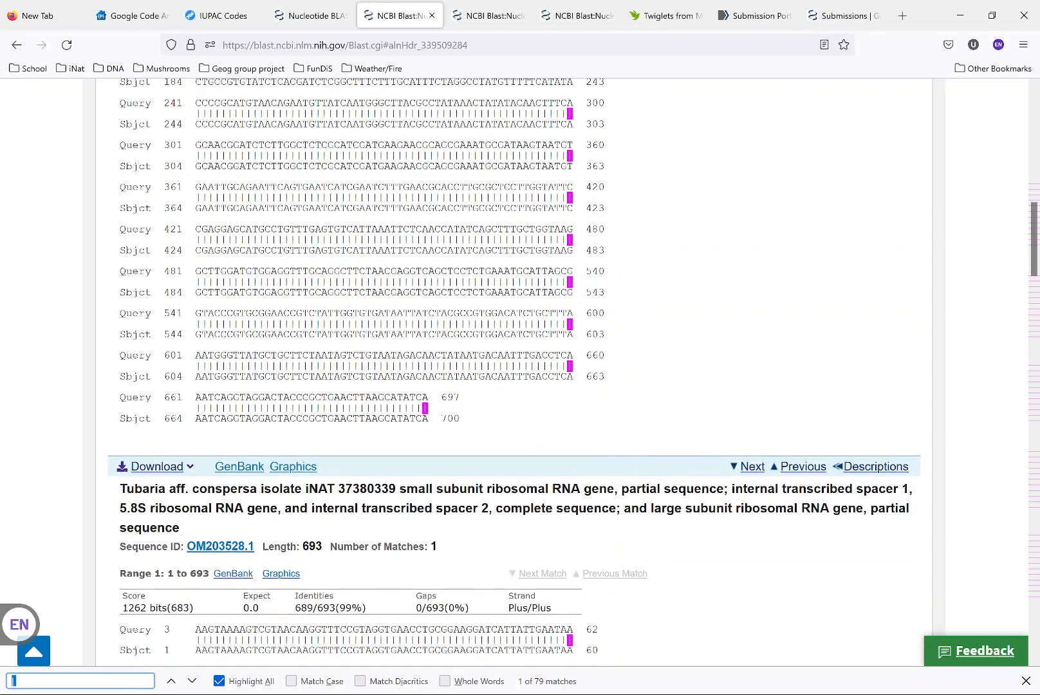
{"action": "scroll", "coordinate": [359, 401], "scroll_direction": "down", "scroll_amount": 5}
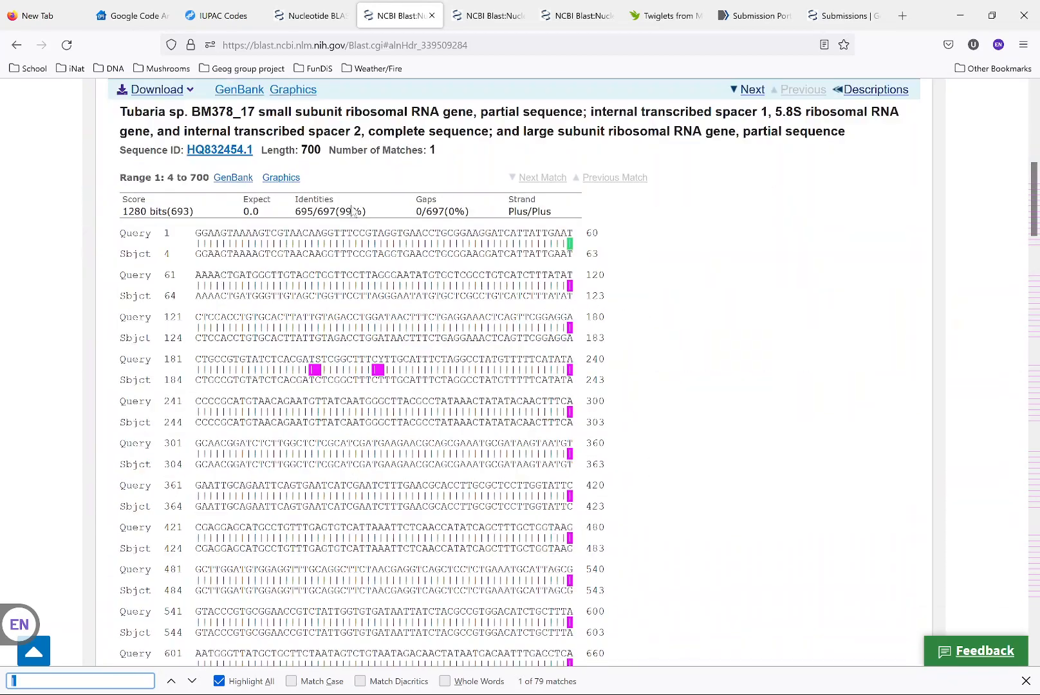
{"action": "scroll", "coordinate": [365, 386], "scroll_direction": "down", "scroll_amount": 10}
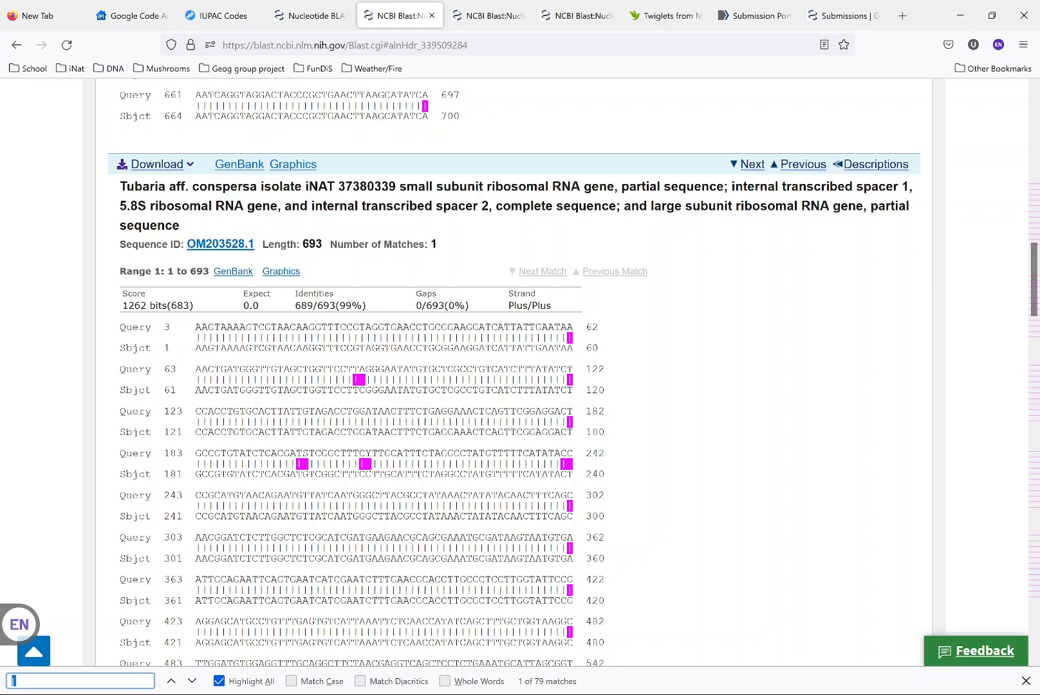
{"action": "scroll", "coordinate": [365, 386], "scroll_direction": "up", "scroll_amount": 9}
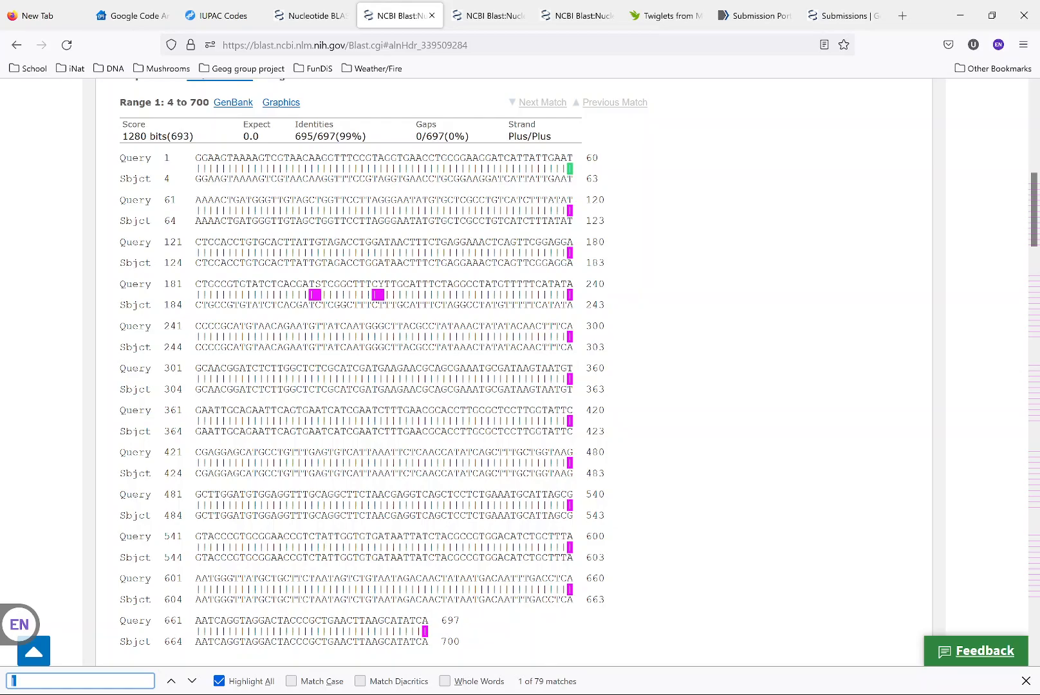
{"action": "scroll", "coordinate": [207, 446], "scroll_direction": "up", "scroll_amount": 5}
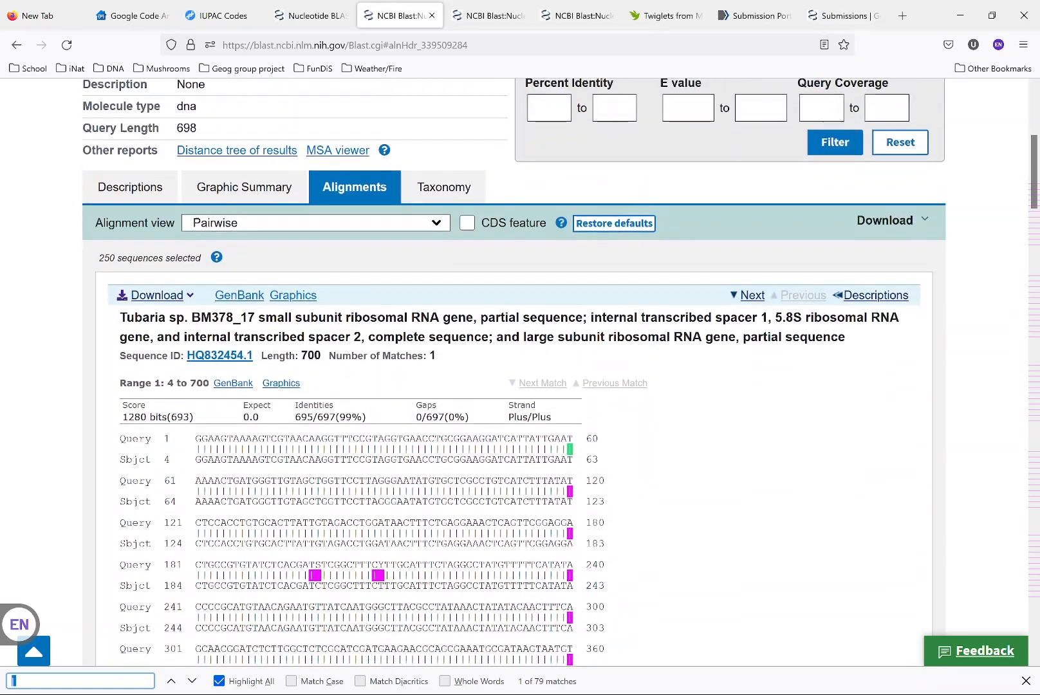
Examine the mismatches in the alignments with Tubaria sp. 1 MB-2018 (MF954695.1) and isolate MW452999.1, and minimize the browser.
{"action": "scroll", "coordinate": [201, 443], "scroll_direction": "down", "scroll_amount": 14}
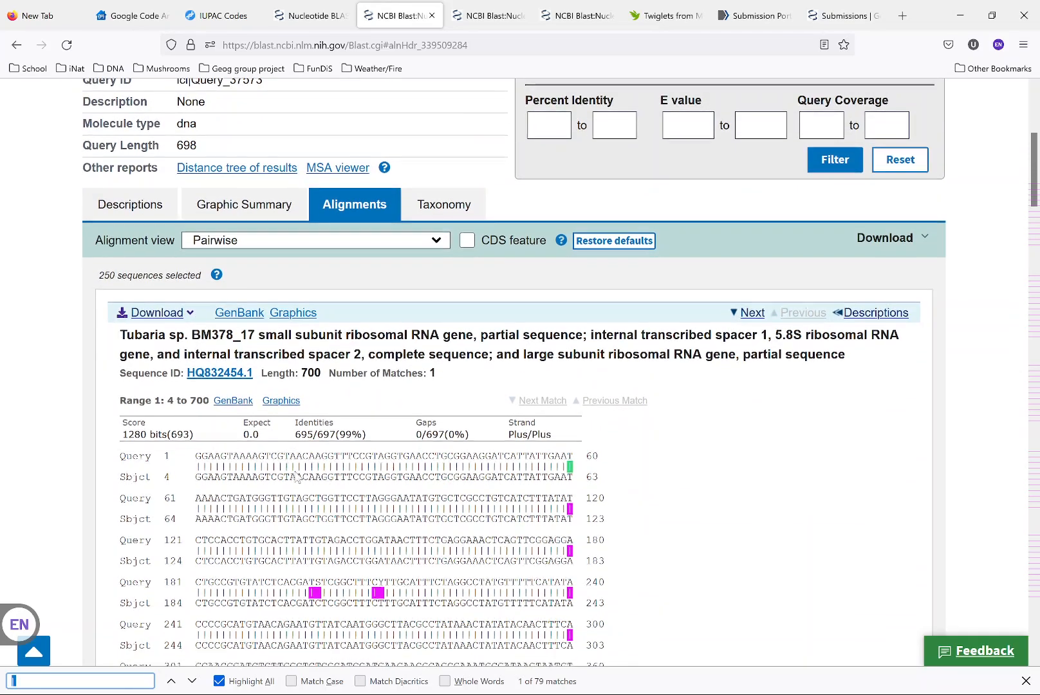
{"action": "scroll", "coordinate": [476, 410], "scroll_direction": "down", "scroll_amount": 5}
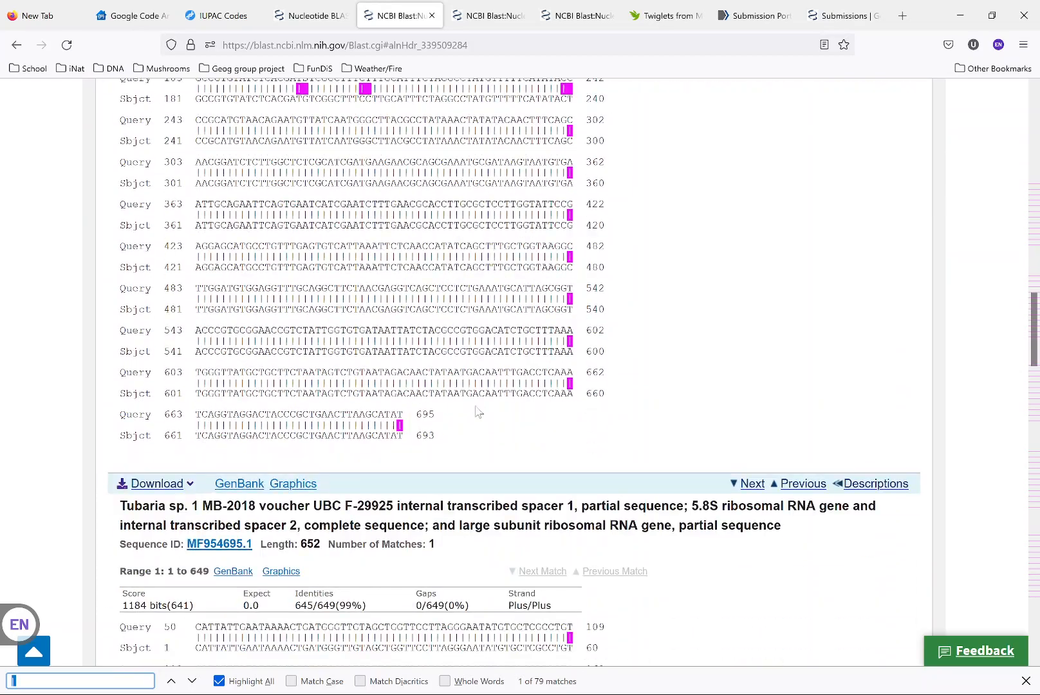
{"action": "scroll", "coordinate": [477, 387], "scroll_direction": "up", "scroll_amount": 4}
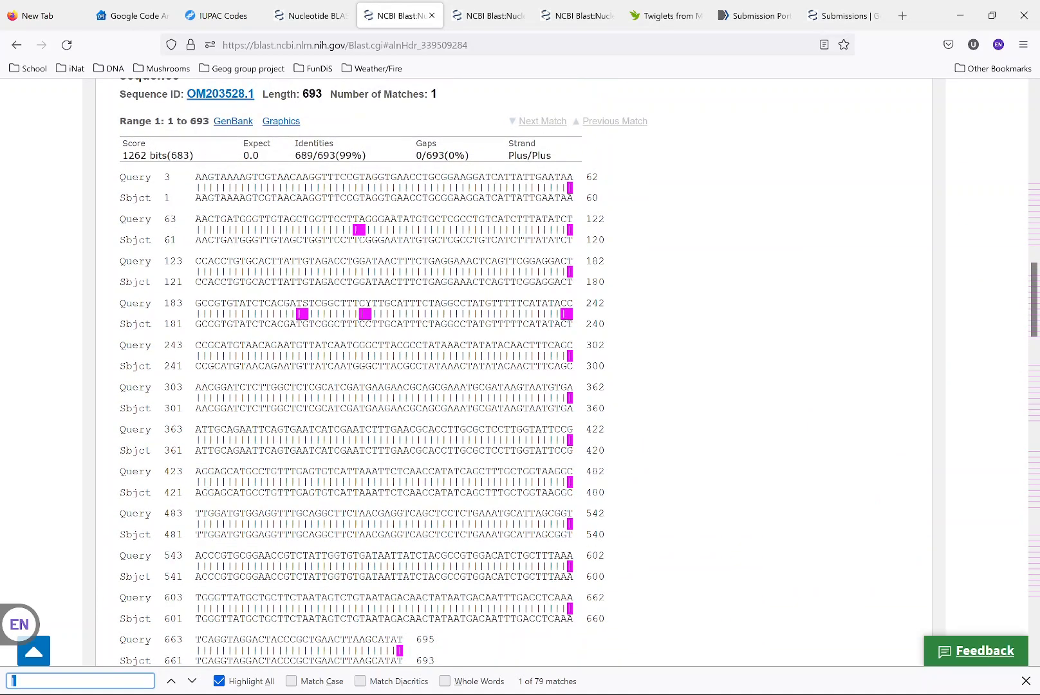
{"action": "scroll", "coordinate": [476, 386], "scroll_direction": "down", "scroll_amount": 7}
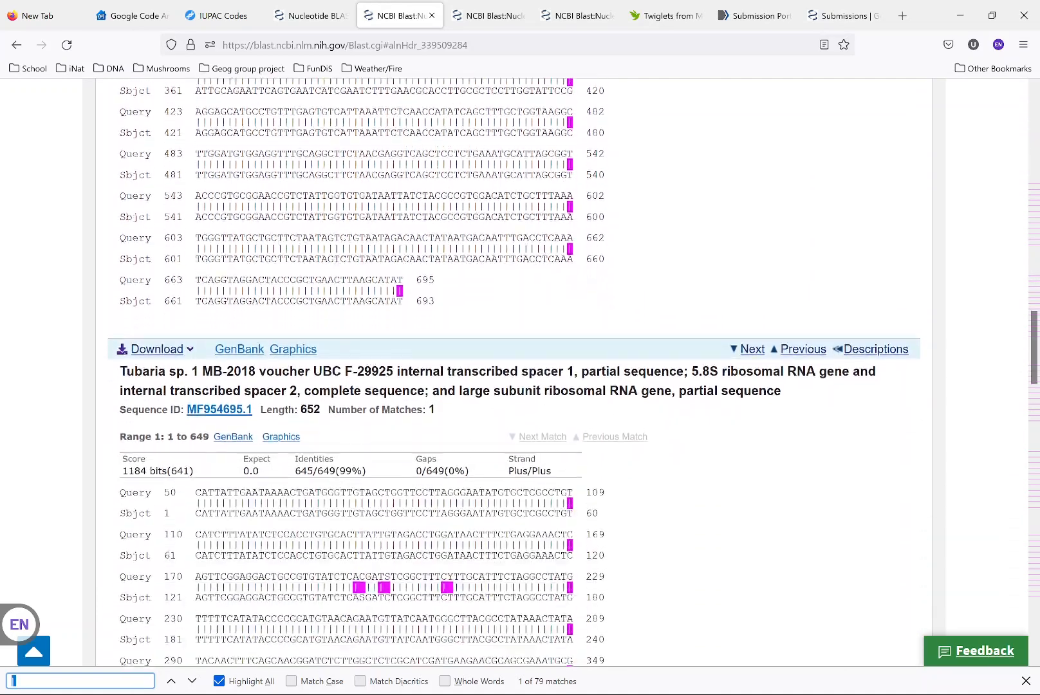
{"action": "scroll", "coordinate": [476, 386], "scroll_direction": "down", "scroll_amount": 7}
{"action": "scroll", "coordinate": [476, 387], "scroll_direction": "up", "scroll_amount": 5}
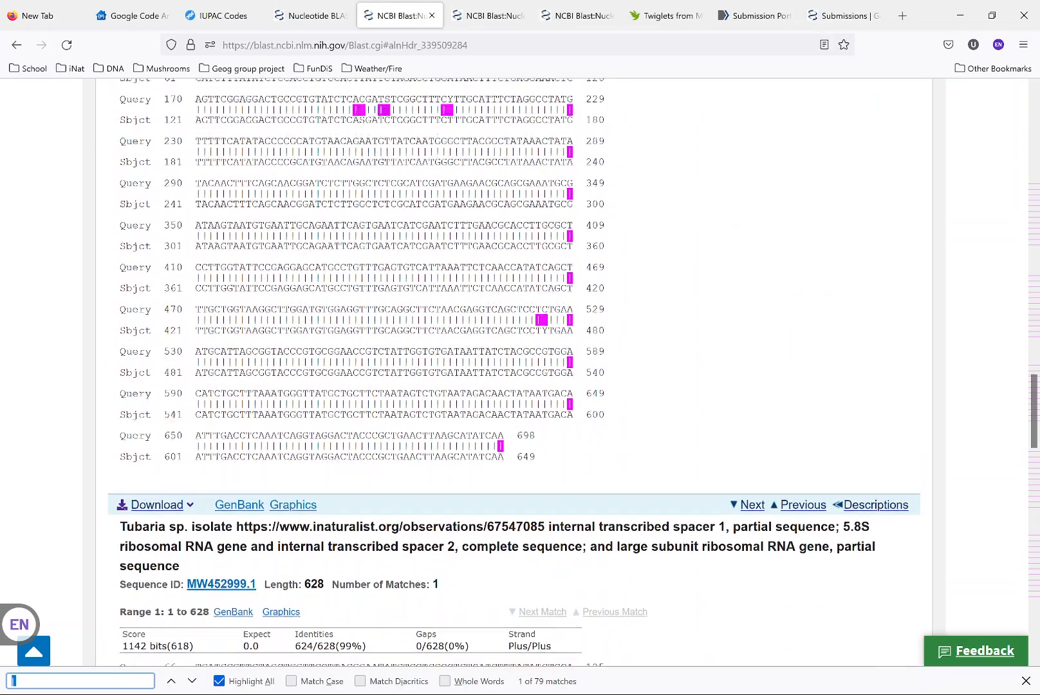
{"action": "scroll", "coordinate": [476, 386], "scroll_direction": "down", "scroll_amount": 12}
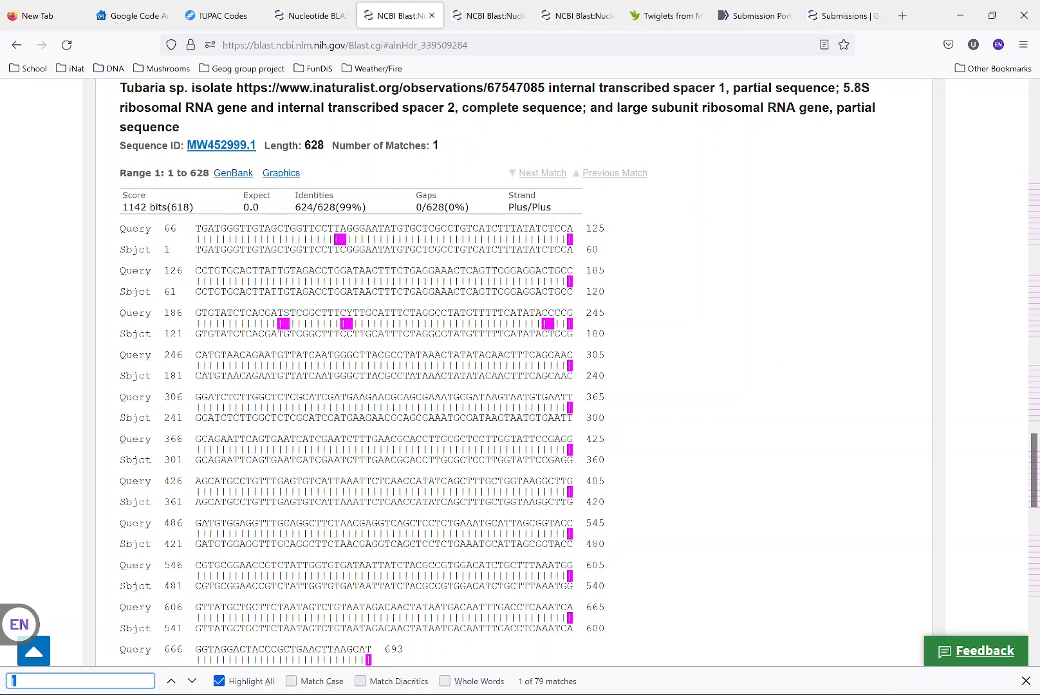
{"action": "mouse_move", "coordinate": [579, 687]}
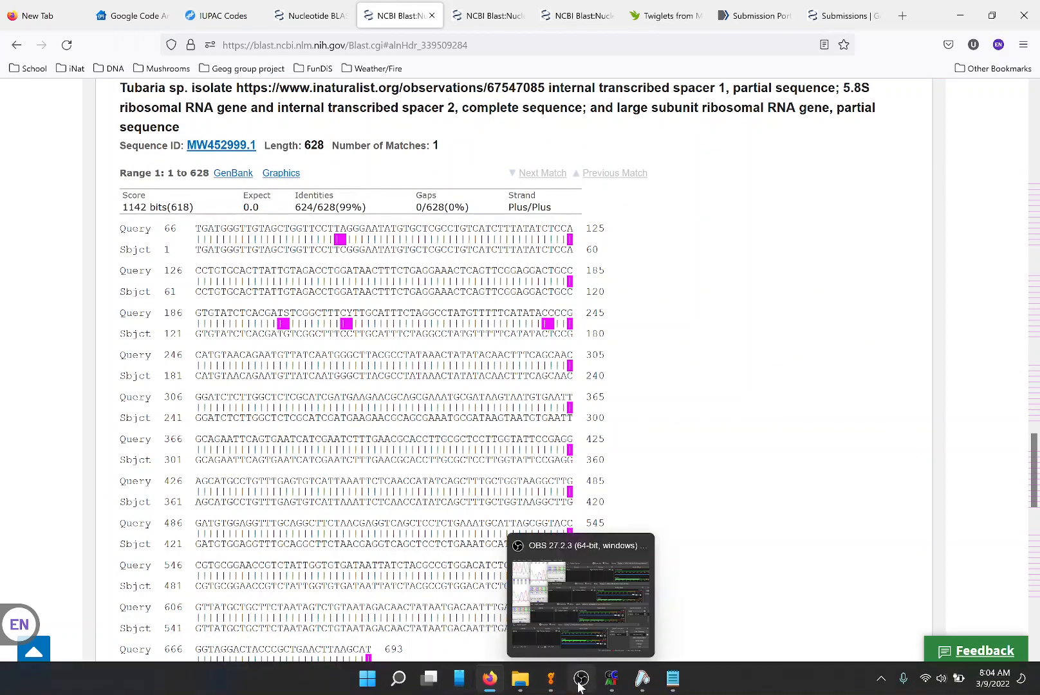
{"action": "left_click", "coordinate": [972, 10]}
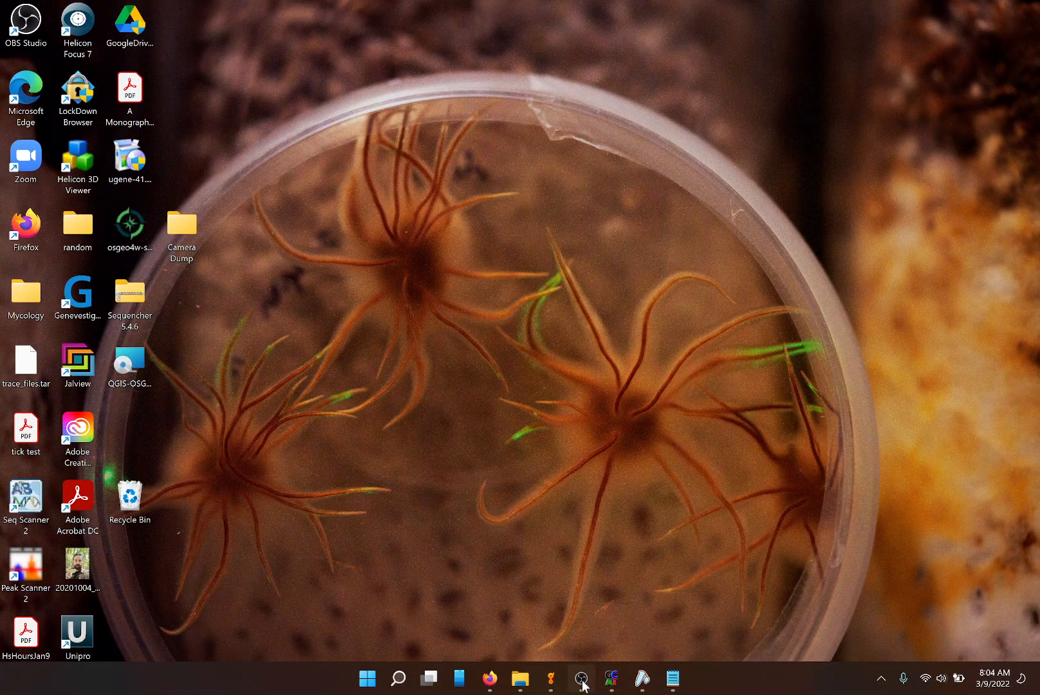